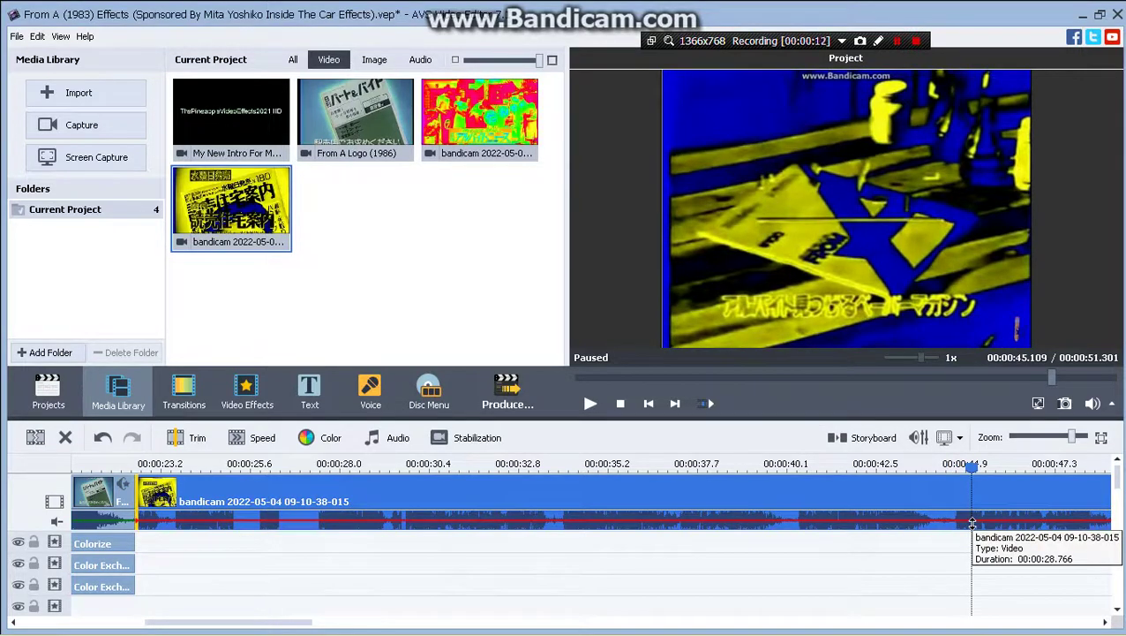
- Split the yellow-and-blue bandicam clip at the end of the video track at 00:00:47.110
{"action": "left_click_drag", "start_coordinate": [269, 625], "coordinate": [299, 621]}
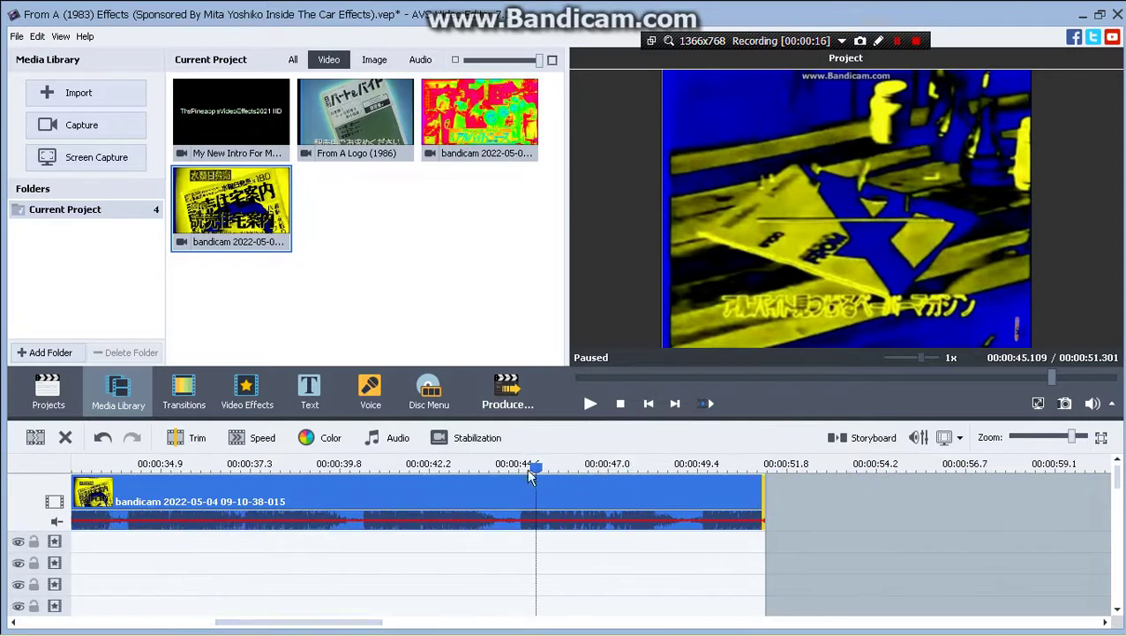
{"action": "left_click_drag", "start_coordinate": [530, 477], "coordinate": [610, 493]}
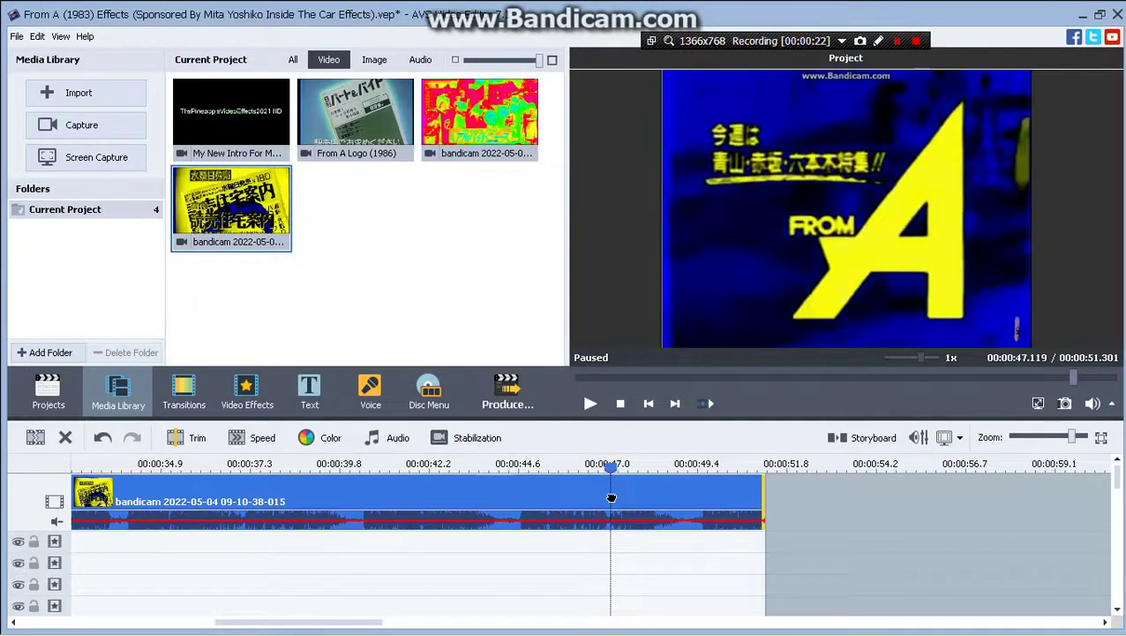
{"action": "left_click_drag", "start_coordinate": [610, 500], "coordinate": [609, 537]}
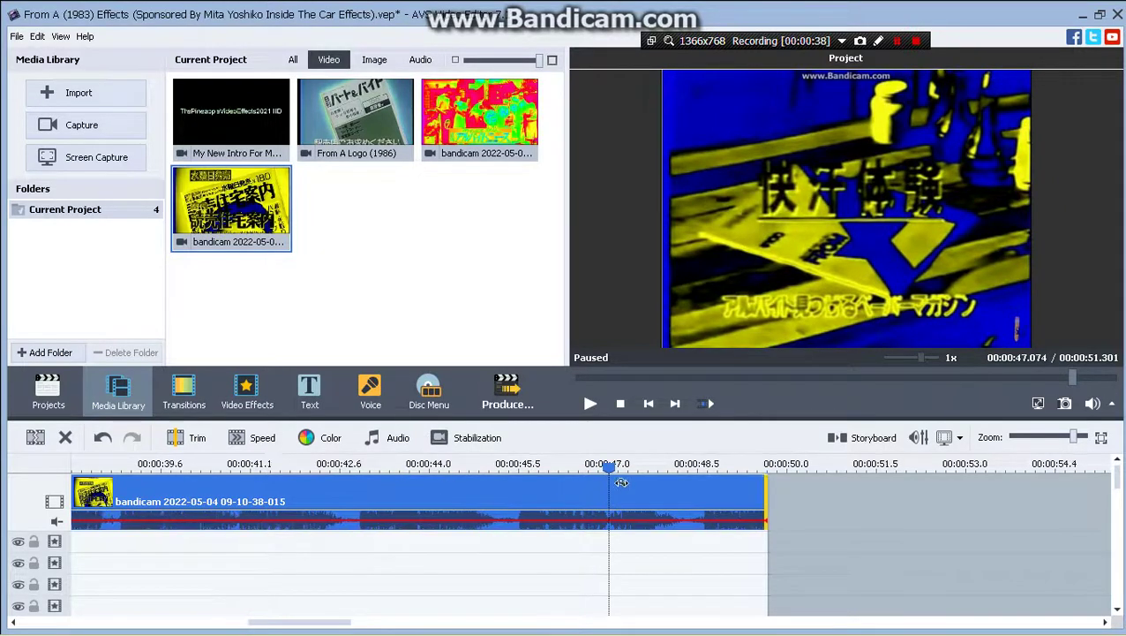
{"action": "scroll", "coordinate": [861, 477], "scroll_direction": "up", "scroll_amount": 5}
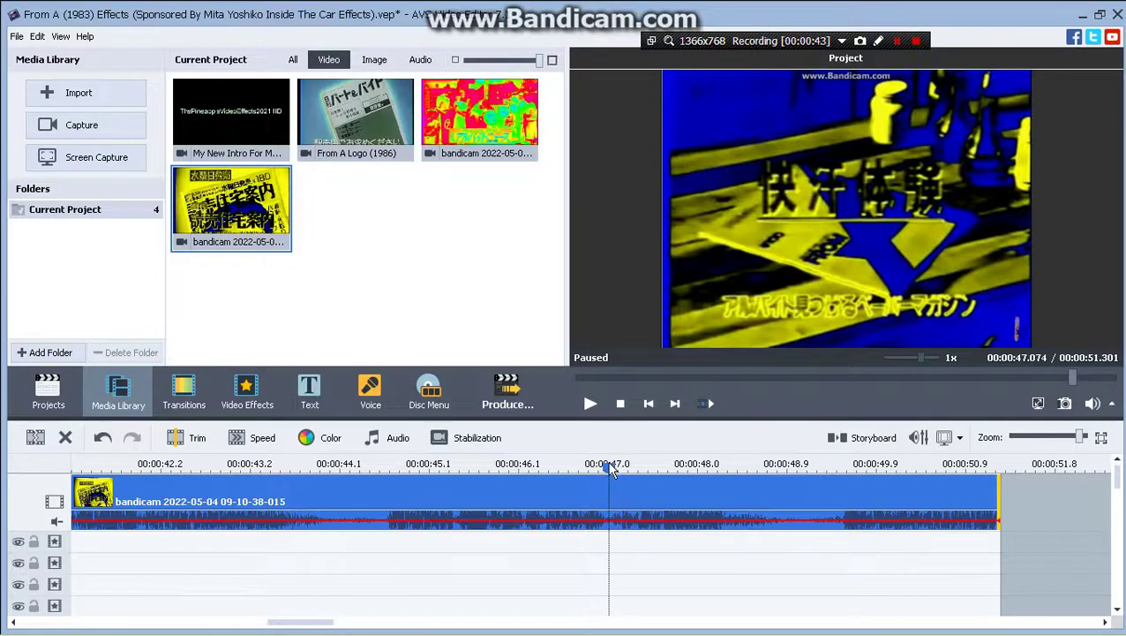
{"action": "left_click_drag", "start_coordinate": [609, 465], "coordinate": [612, 466]}
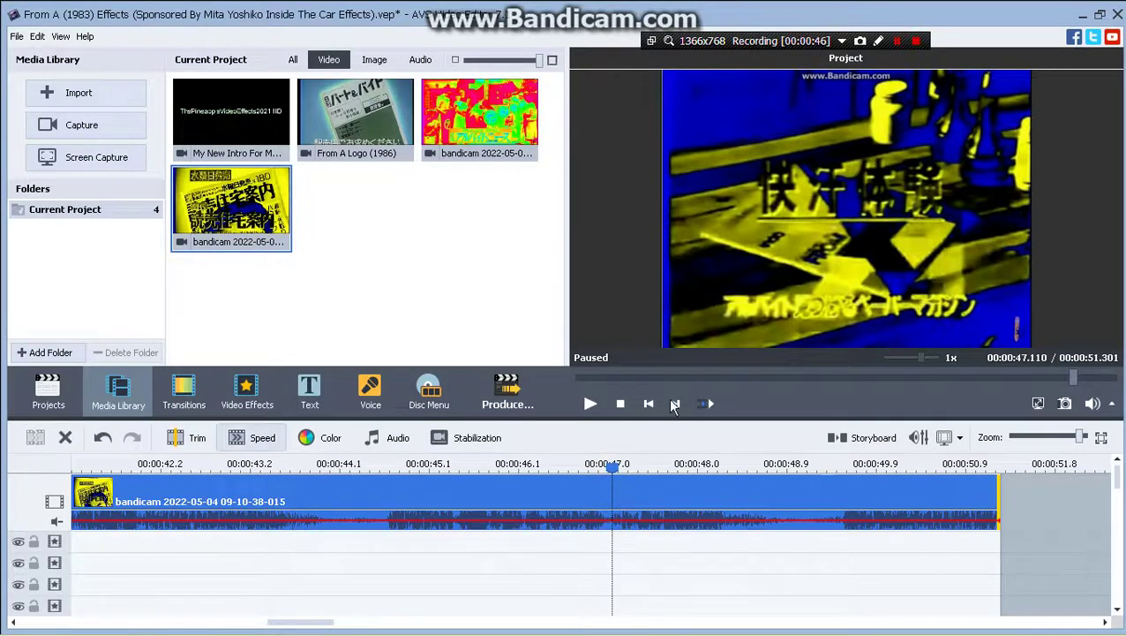
{"action": "left_click", "coordinate": [36, 437]}
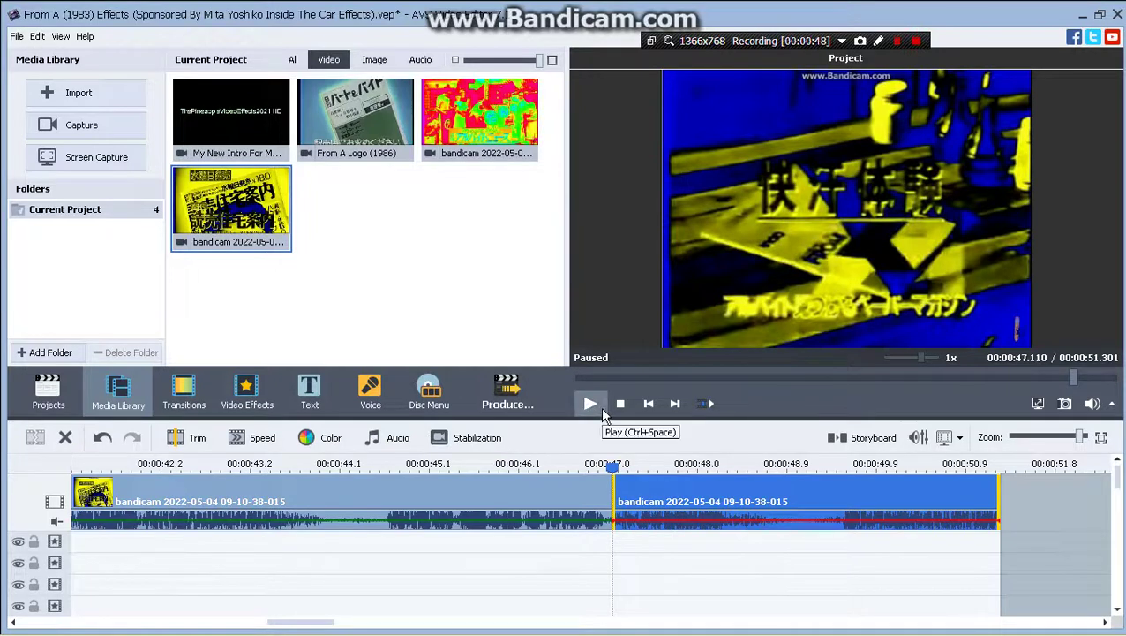
- Preview the FROM A logo section and split the clip a second time at 00:00:49.744
{"action": "left_click", "coordinate": [603, 412]}
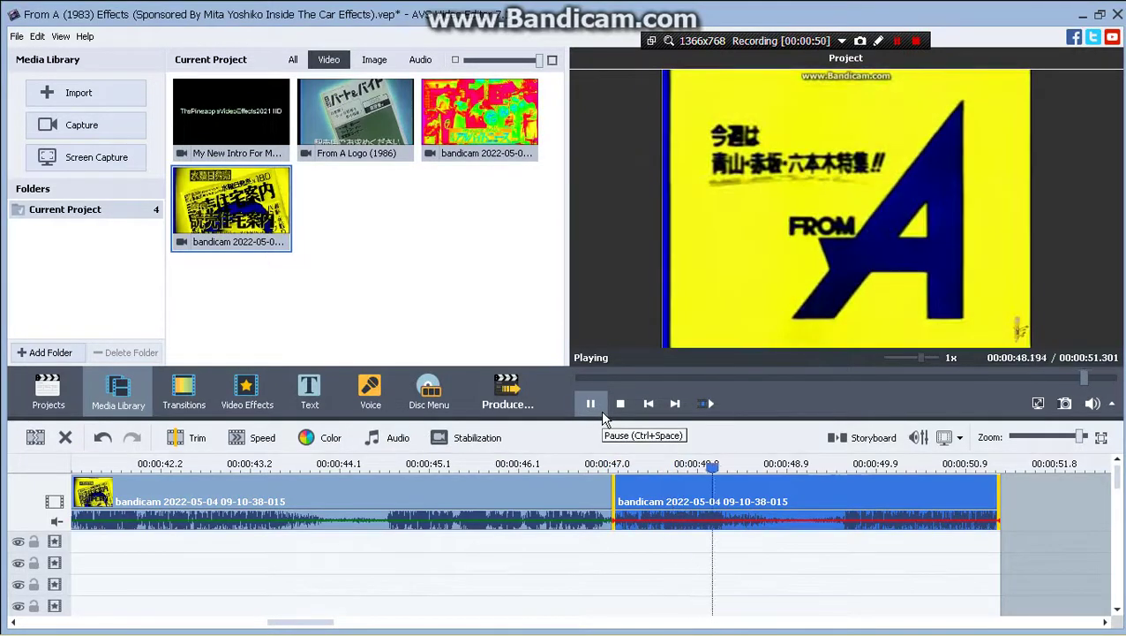
{"action": "left_click", "coordinate": [600, 410]}
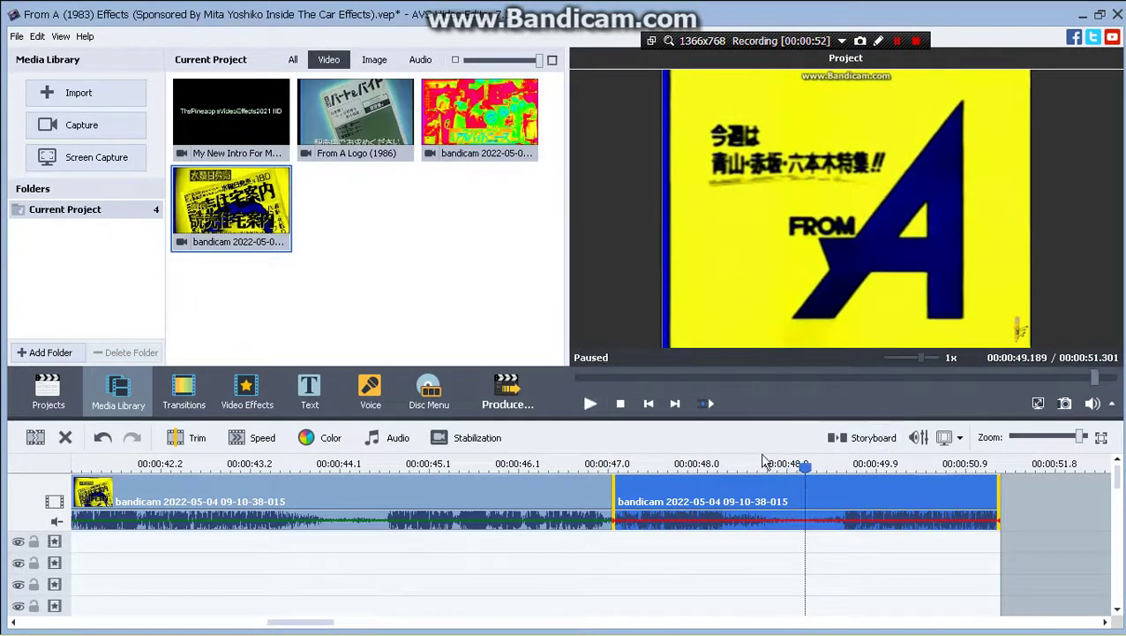
{"action": "left_click", "coordinate": [618, 467]}
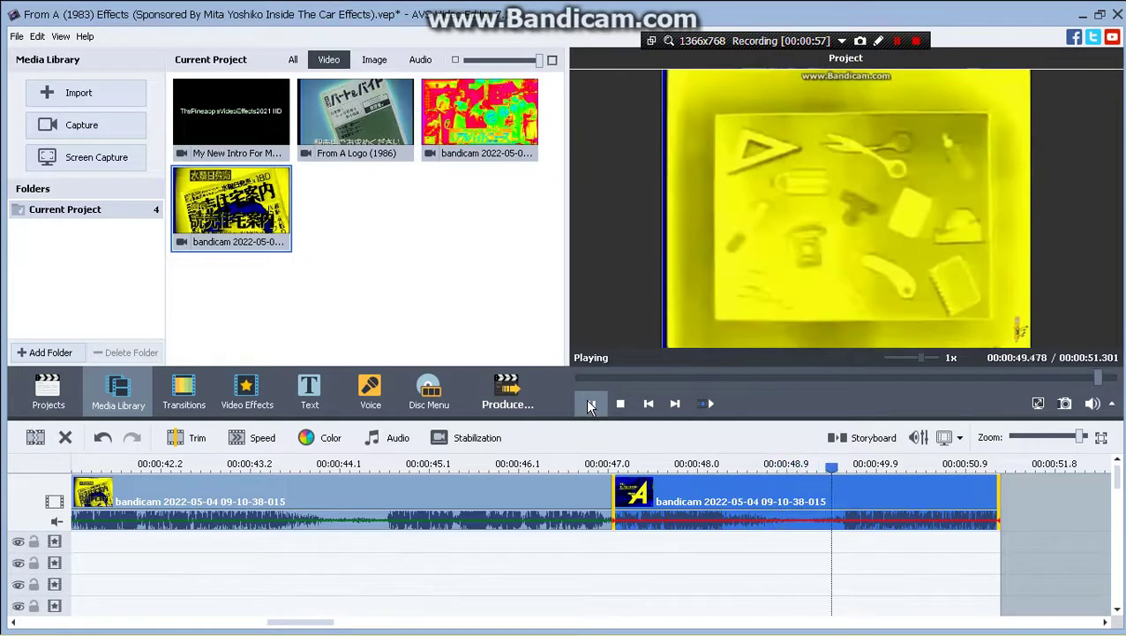
{"action": "left_click", "coordinate": [591, 404]}
{"action": "mouse_move", "coordinate": [846, 477]}
{"action": "left_mouse_down"}
{"action": "mouse_move", "coordinate": [811, 469]}
{"action": "mouse_move", "coordinate": [856, 481]}
{"action": "left_mouse_up"}
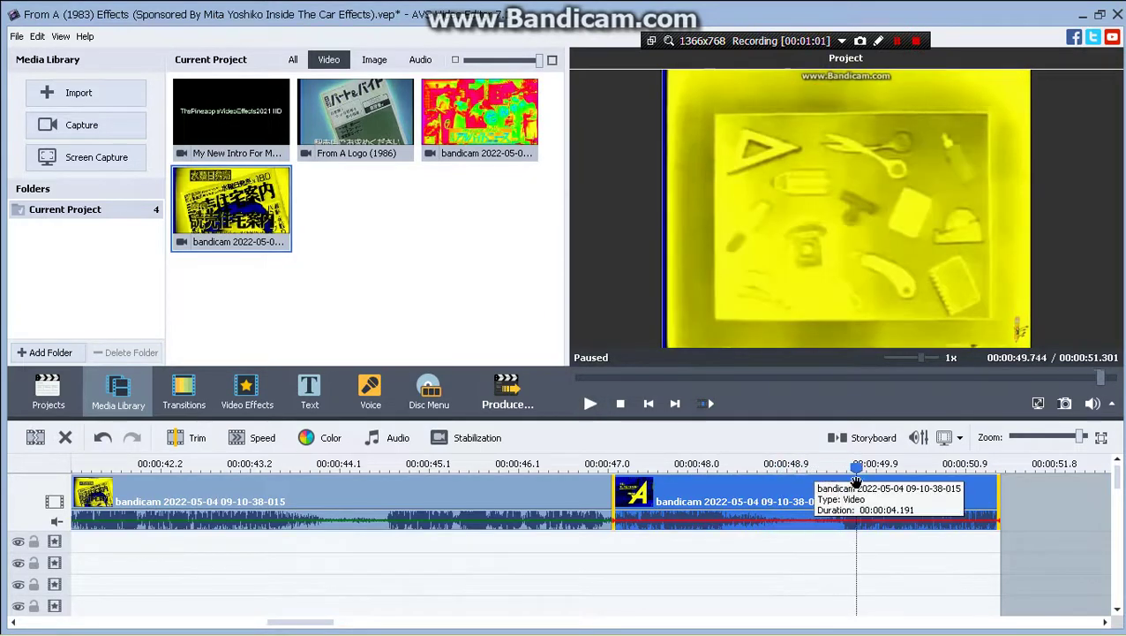
{"action": "left_click", "coordinate": [36, 436]}
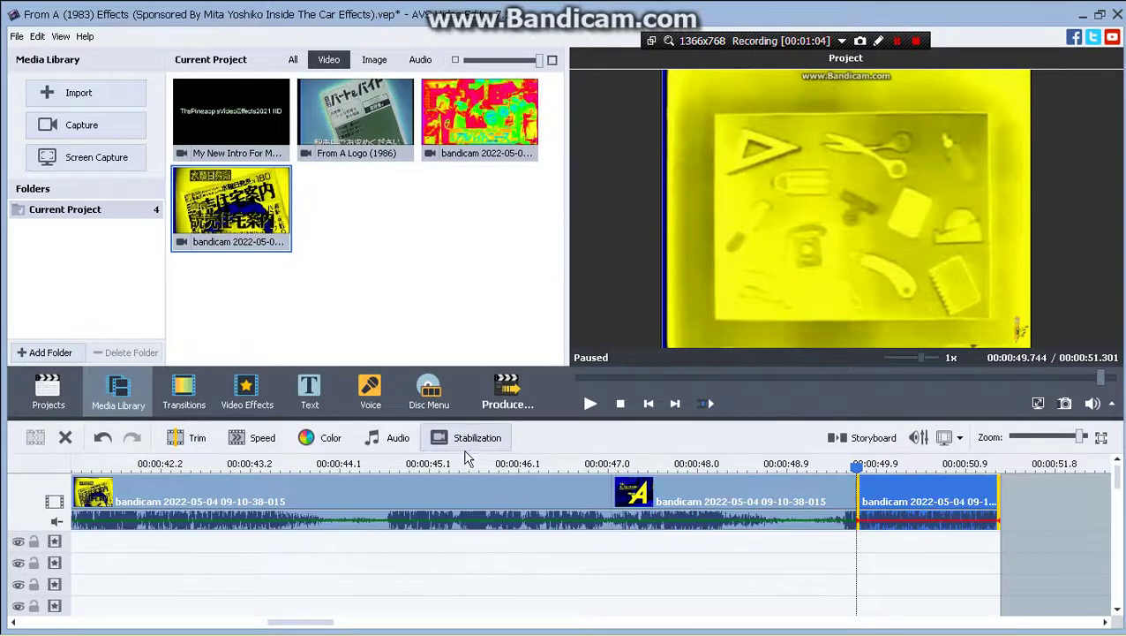
- Delete the bandicam pieces before and after the FROM A logo section, keeping only the middle piece
{"action": "key", "text": "Delete"}
{"action": "left_click", "coordinate": [465, 516]}
{"action": "key", "text": "Delete"}
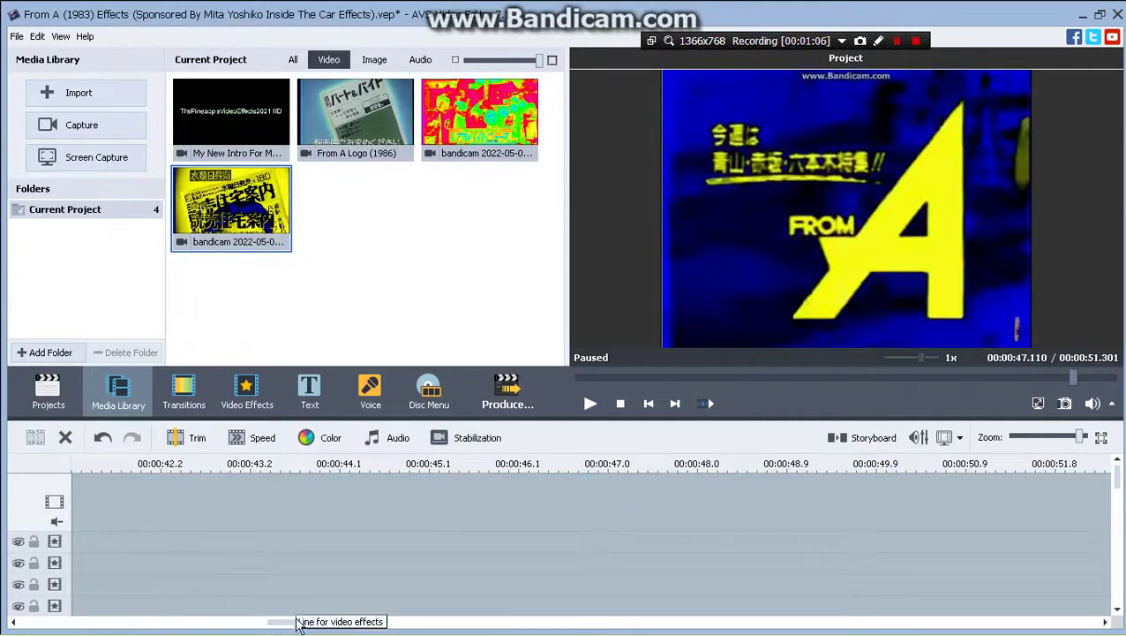
- Place the From A Logo (1986) clip on the video overlay track, aligned with the start of the last bandicam clip
{"action": "left_click_drag", "start_coordinate": [298, 623], "coordinate": [80, 622]}
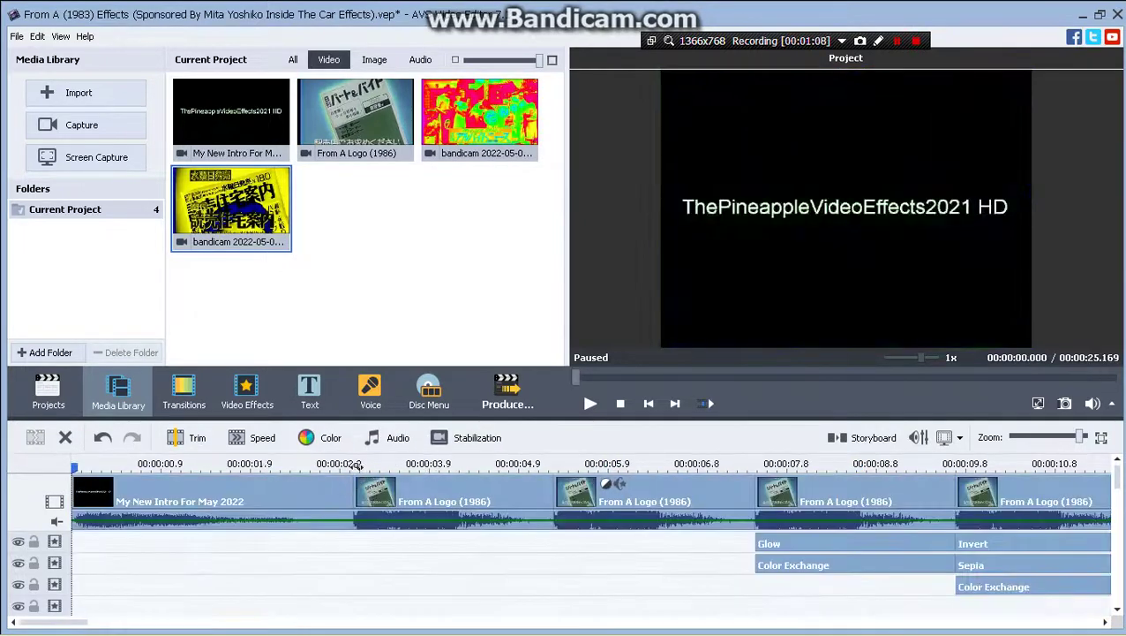
{"action": "scroll", "coordinate": [357, 466], "scroll_direction": "down", "scroll_amount": 5}
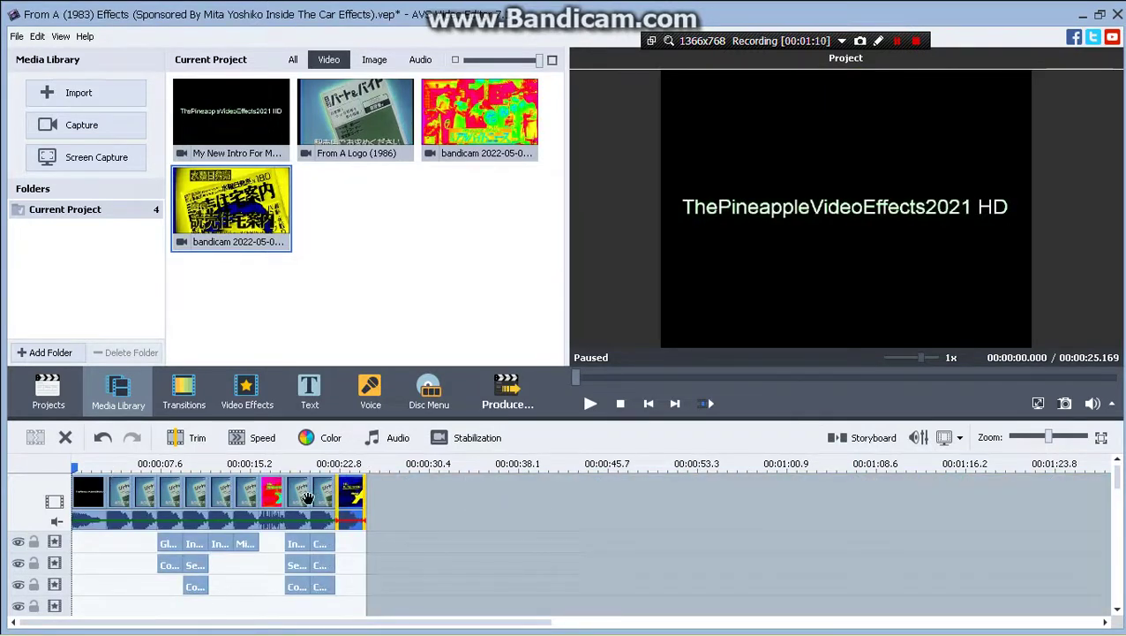
{"action": "scroll", "coordinate": [323, 549], "scroll_direction": "down", "scroll_amount": 5}
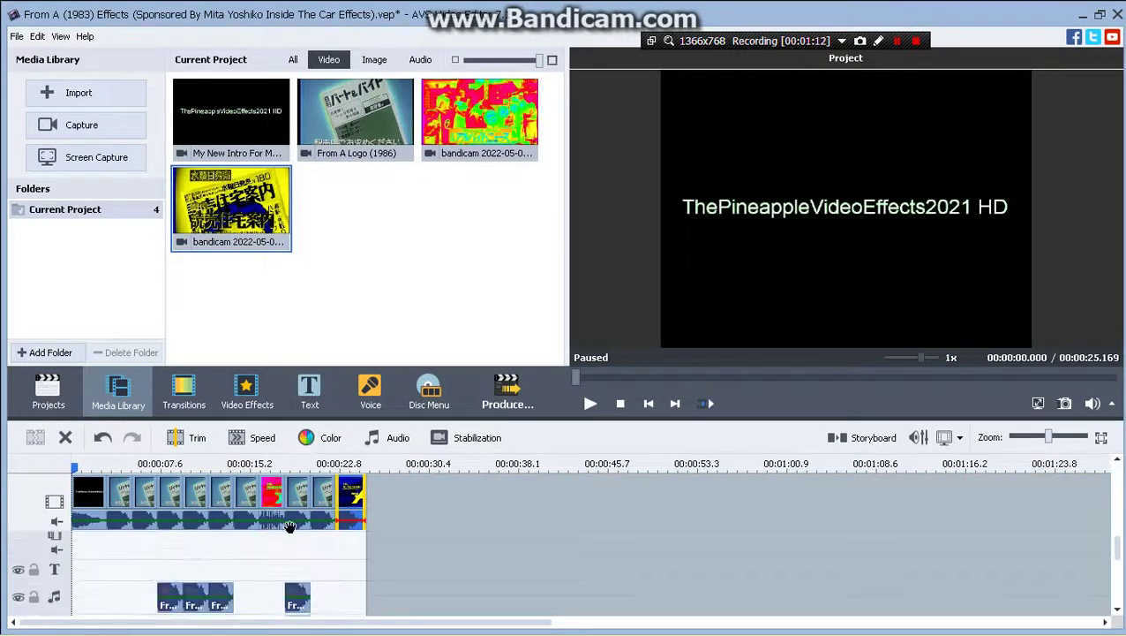
{"action": "left_click_drag", "start_coordinate": [340, 146], "coordinate": [339, 574]}
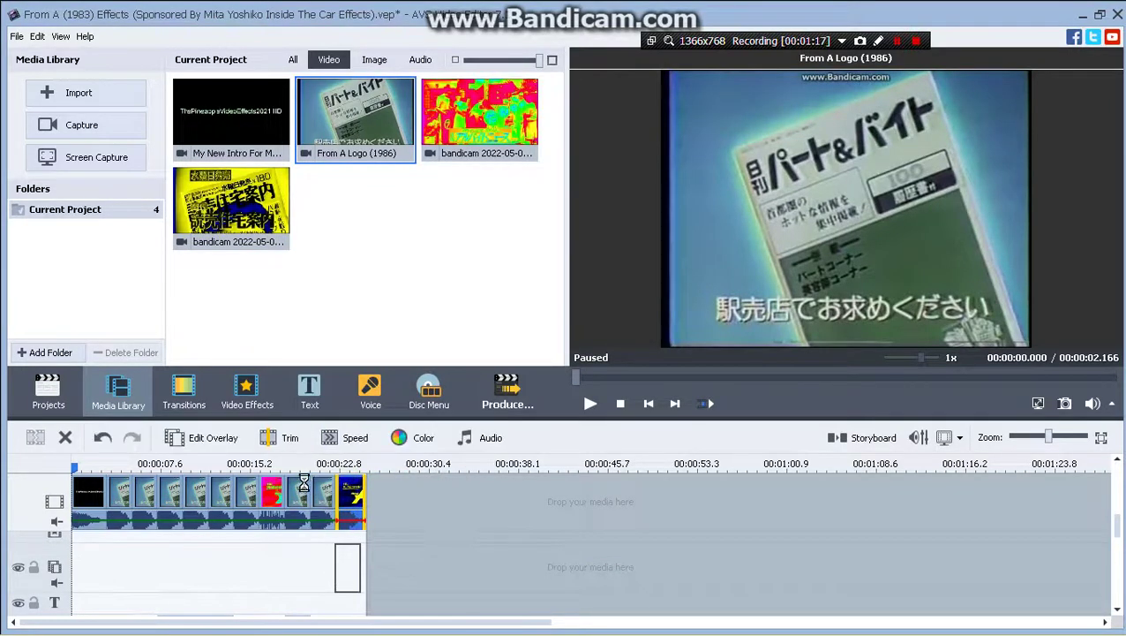
- Split the last bandicam clip at 00:00:24.701, where the overlay clip ends, and delete the leftover piece
{"action": "scroll", "coordinate": [309, 481], "scroll_direction": "up", "scroll_amount": 4}
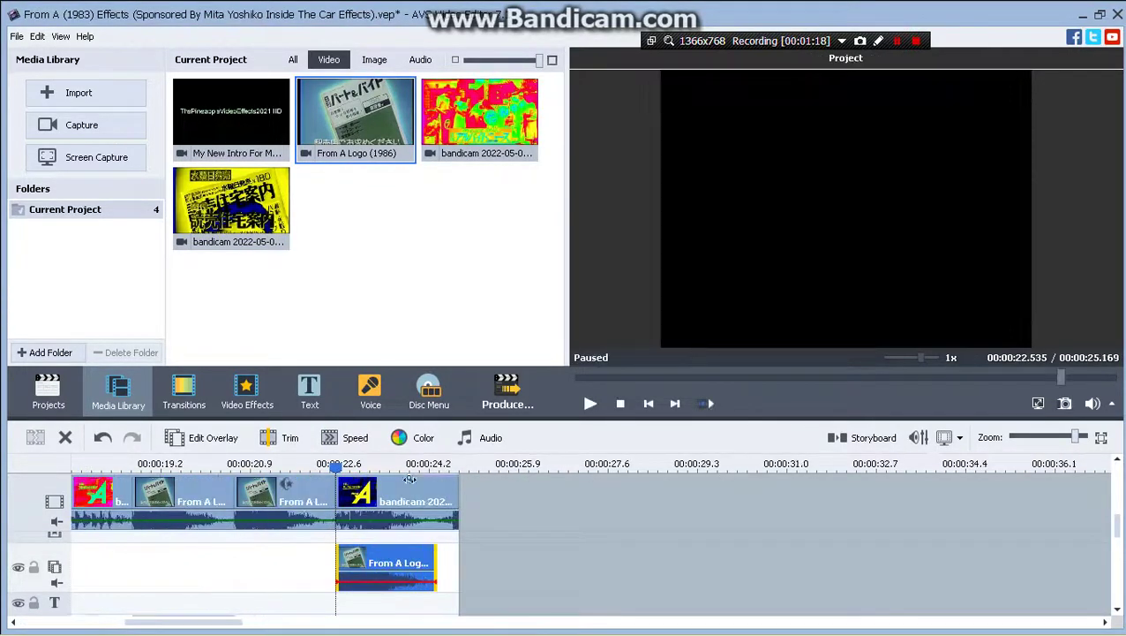
{"action": "left_click_drag", "start_coordinate": [338, 466], "coordinate": [448, 519]}
{"action": "left_click", "coordinate": [449, 512]}
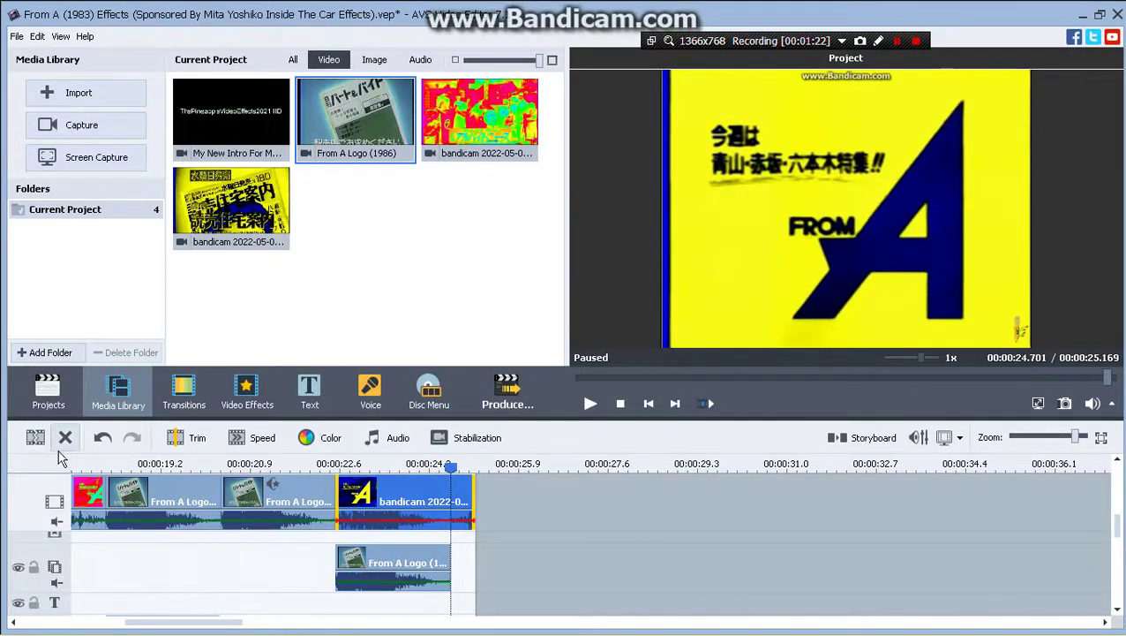
{"action": "left_click", "coordinate": [35, 437]}
{"action": "key", "text": "Delete"}
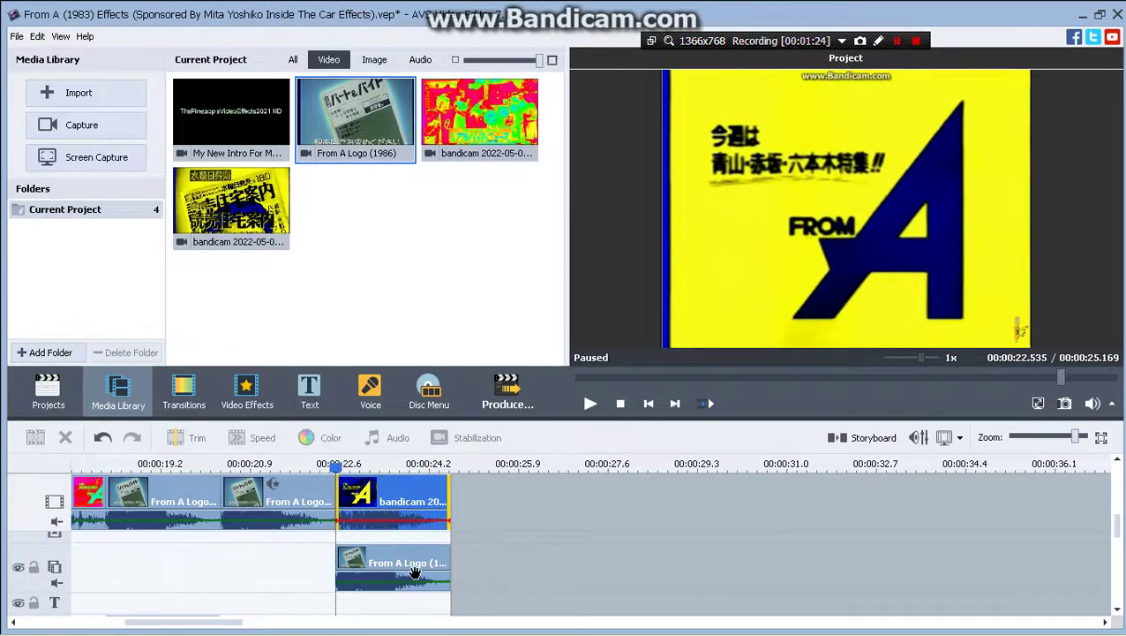
- Delete the From A Logo (1986) clip from the overlay track and save the project
{"action": "left_click", "coordinate": [414, 574]}
{"action": "key", "text": "Delete"}
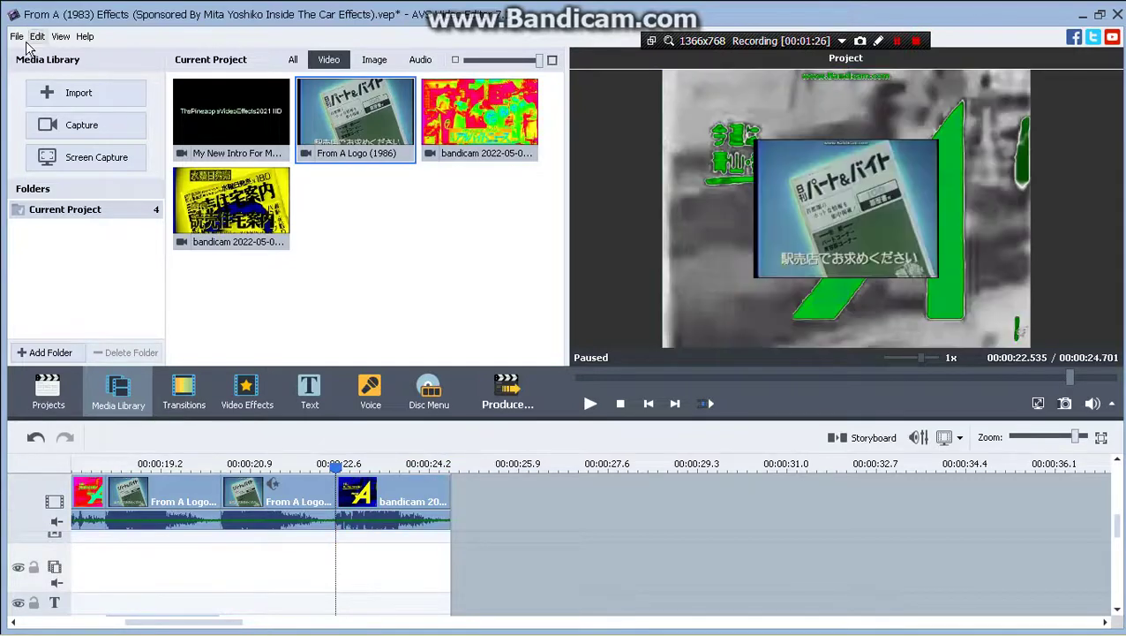
{"action": "left_click", "coordinate": [17, 36]}
{"action": "left_click", "coordinate": [89, 118]}
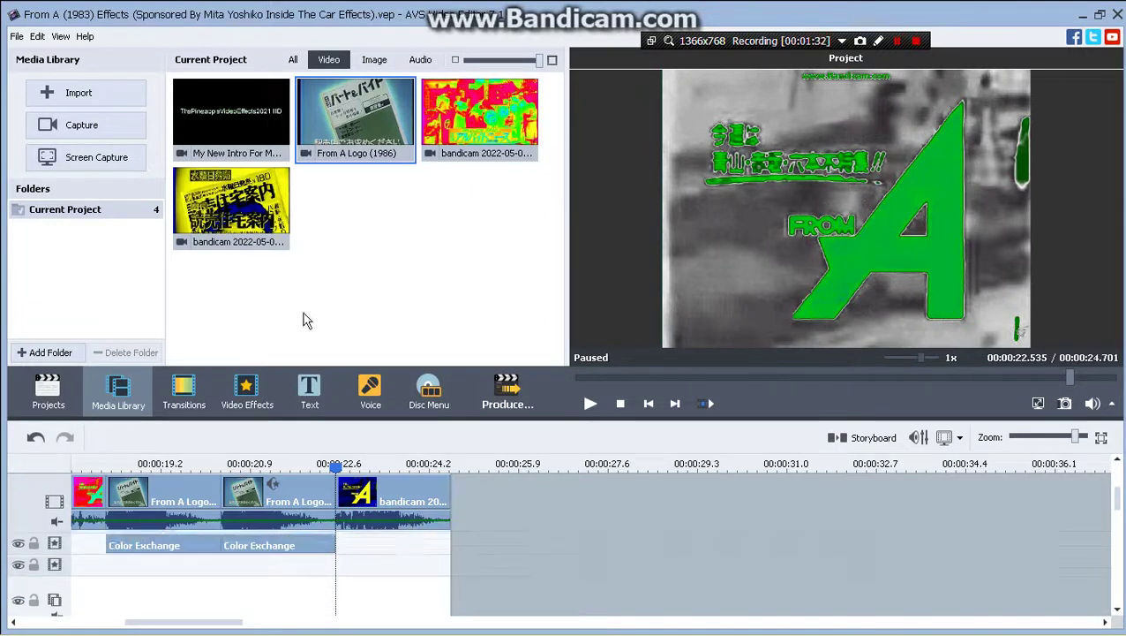
{"action": "left_click", "coordinate": [16, 36]}
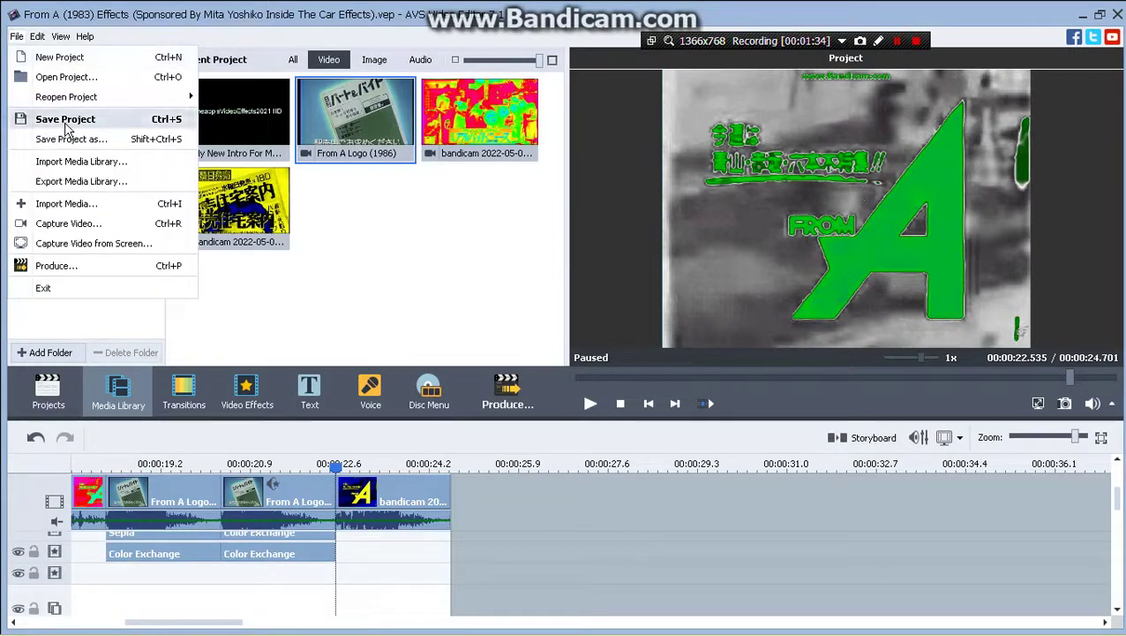
{"action": "left_click", "coordinate": [150, 119]}
- Append the From A Logo (1986) clip to the end of the video track and place a copy of the Colorize effect under it
{"action": "left_click_drag", "start_coordinate": [355, 114], "coordinate": [635, 494]}
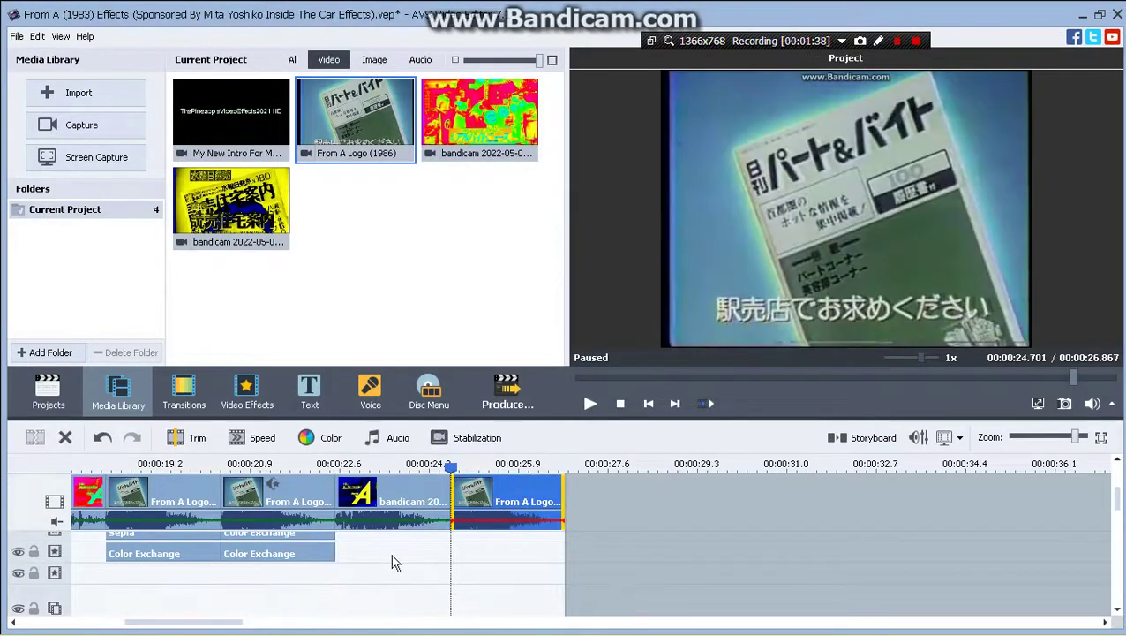
{"action": "scroll", "coordinate": [401, 574], "scroll_direction": "up", "scroll_amount": 2}
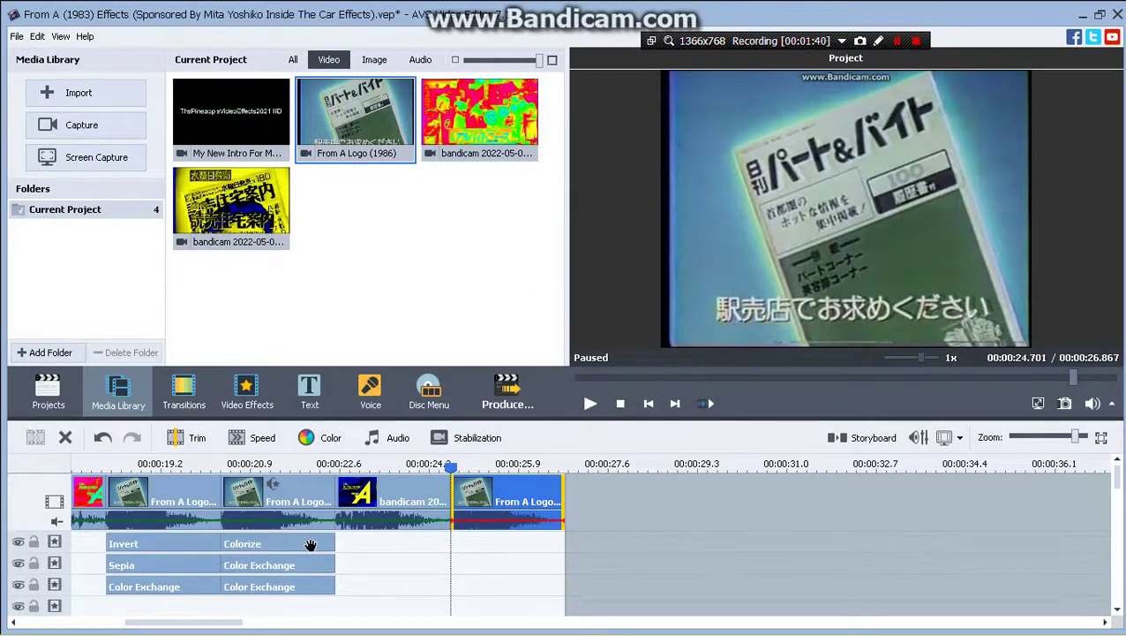
{"action": "left_click", "coordinate": [310, 545]}
{"action": "right_click", "coordinate": [314, 543]}
{"action": "left_click", "coordinate": [362, 514]}
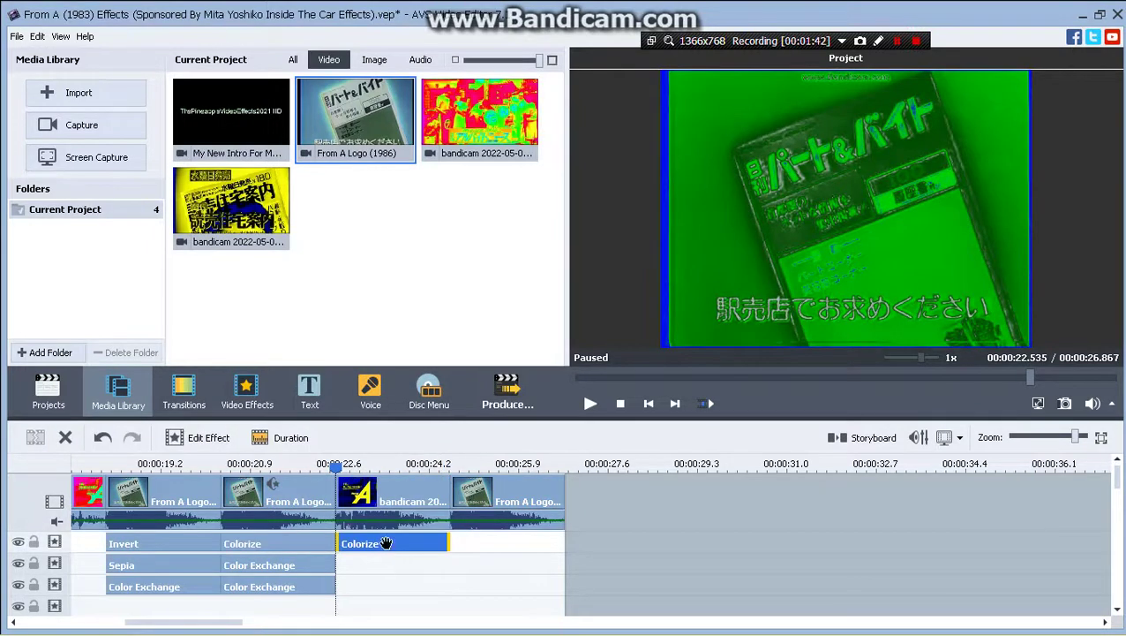
{"action": "left_click_drag", "start_coordinate": [386, 543], "coordinate": [503, 543]}
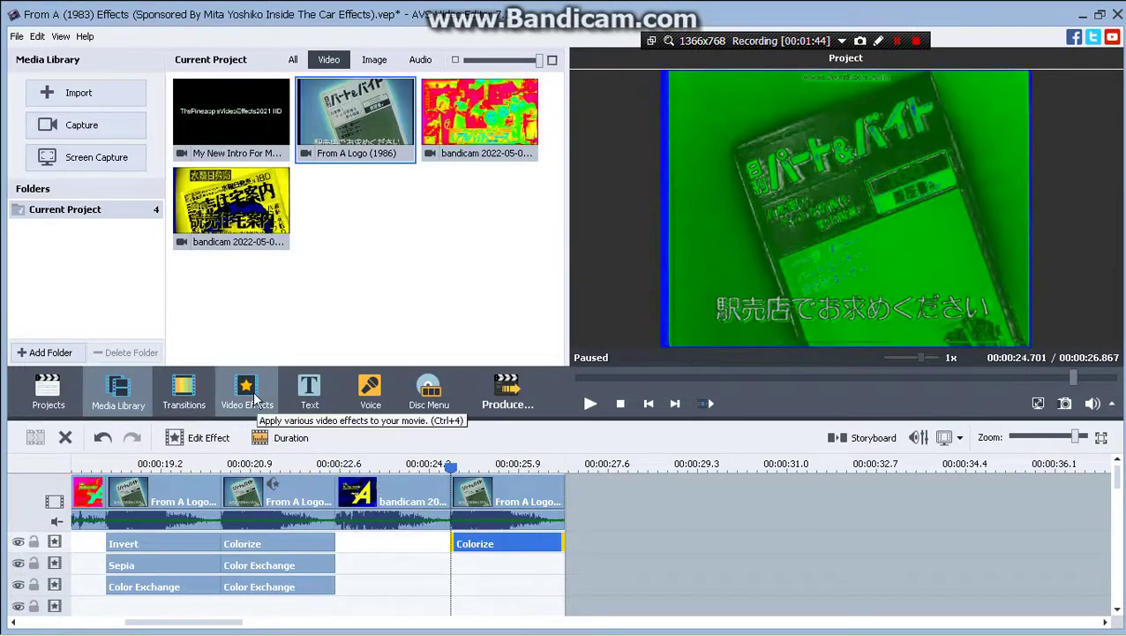
- Set the copied Colorize effect to red 255, green 0 and blue 0, and save the project
{"action": "left_click", "coordinate": [251, 389]}
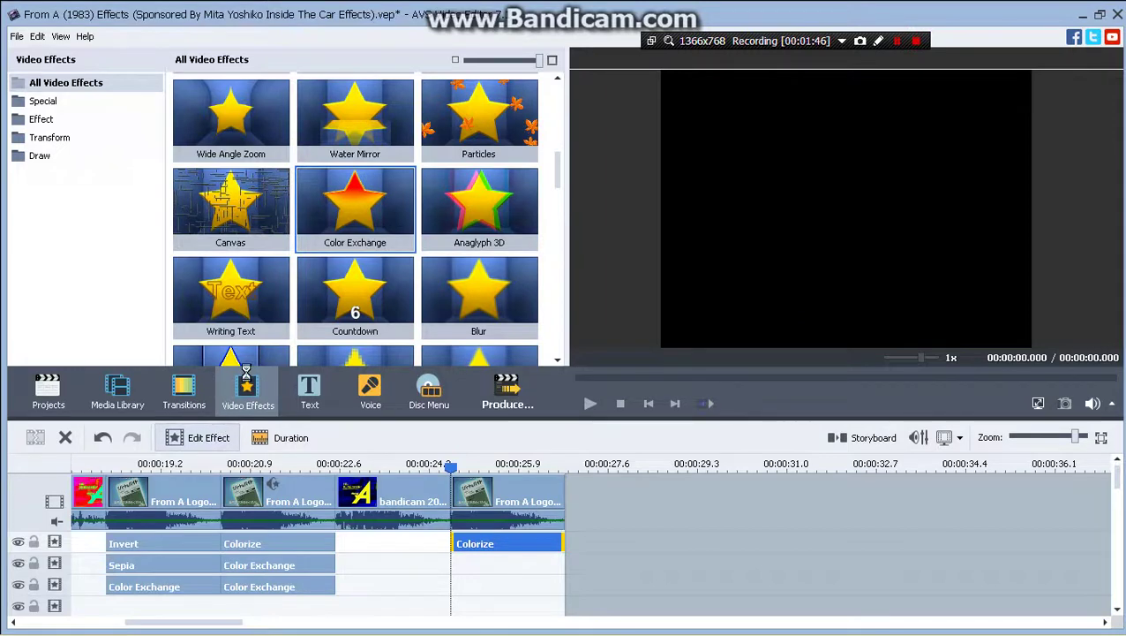
{"action": "double_click", "coordinate": [900, 496]}
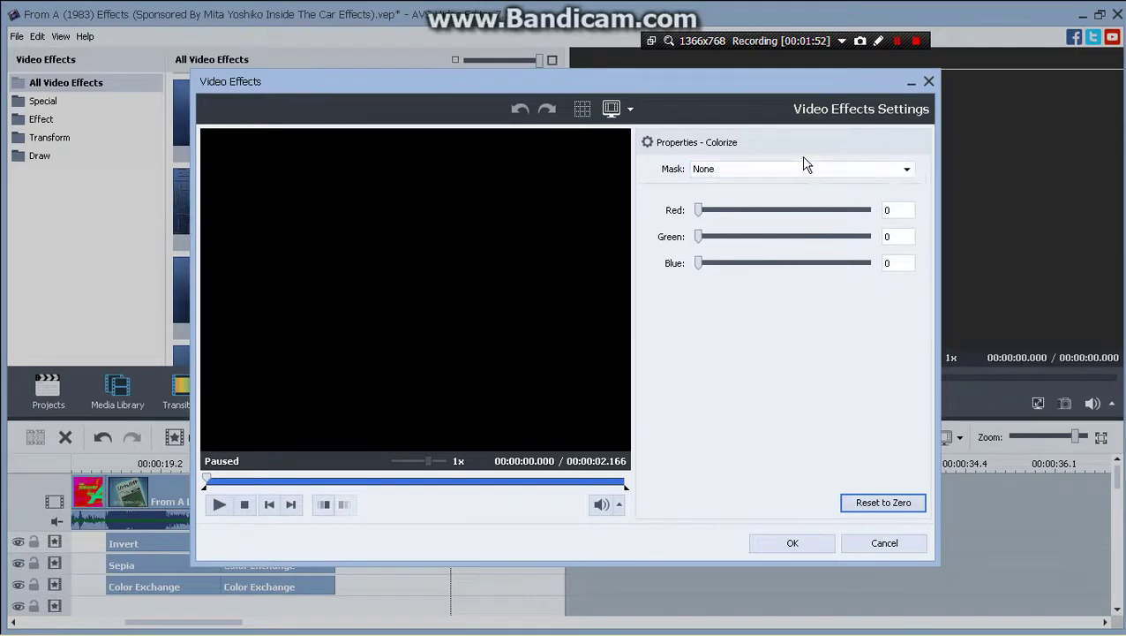
{"action": "left_click_drag", "start_coordinate": [802, 212], "coordinate": [954, 234]}
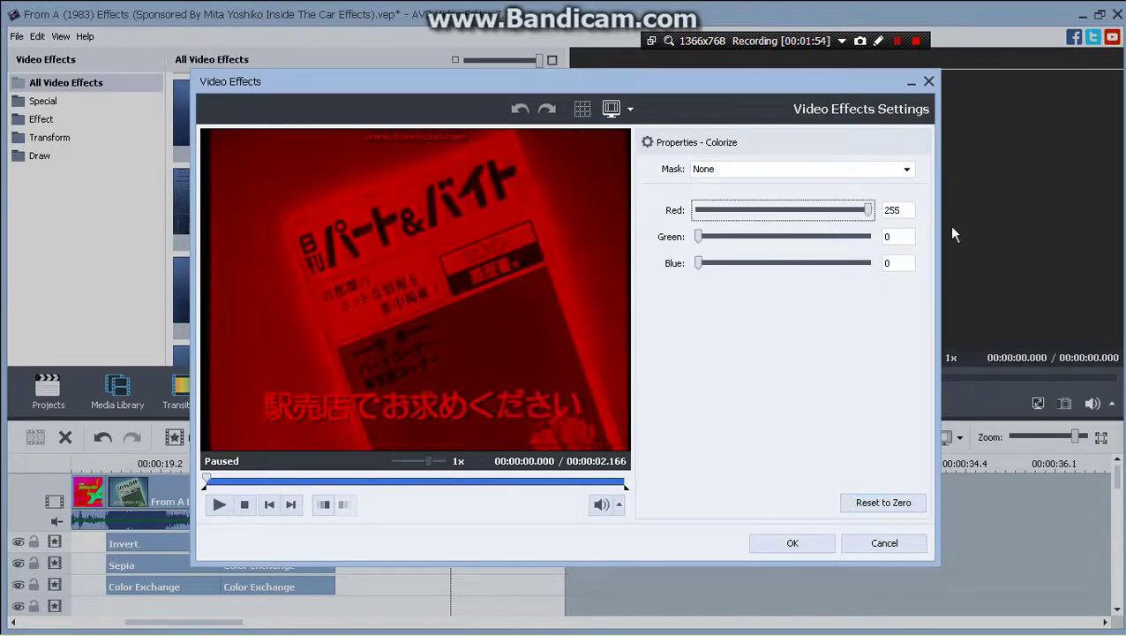
{"action": "left_click", "coordinate": [797, 540]}
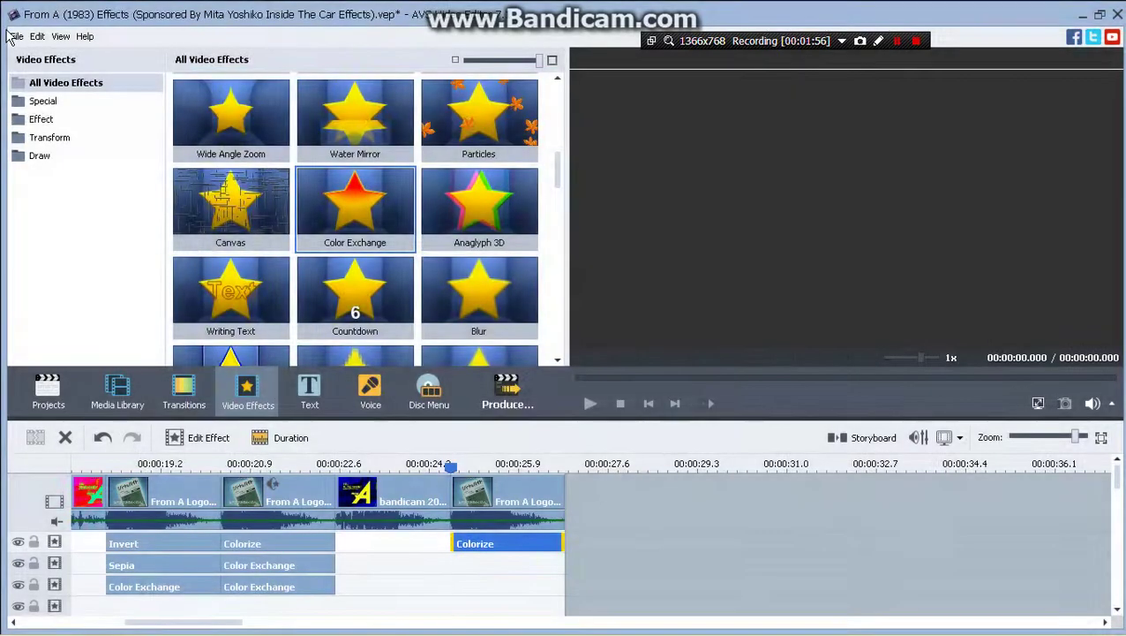
{"action": "left_click", "coordinate": [17, 36]}
{"action": "left_click", "coordinate": [65, 118]}
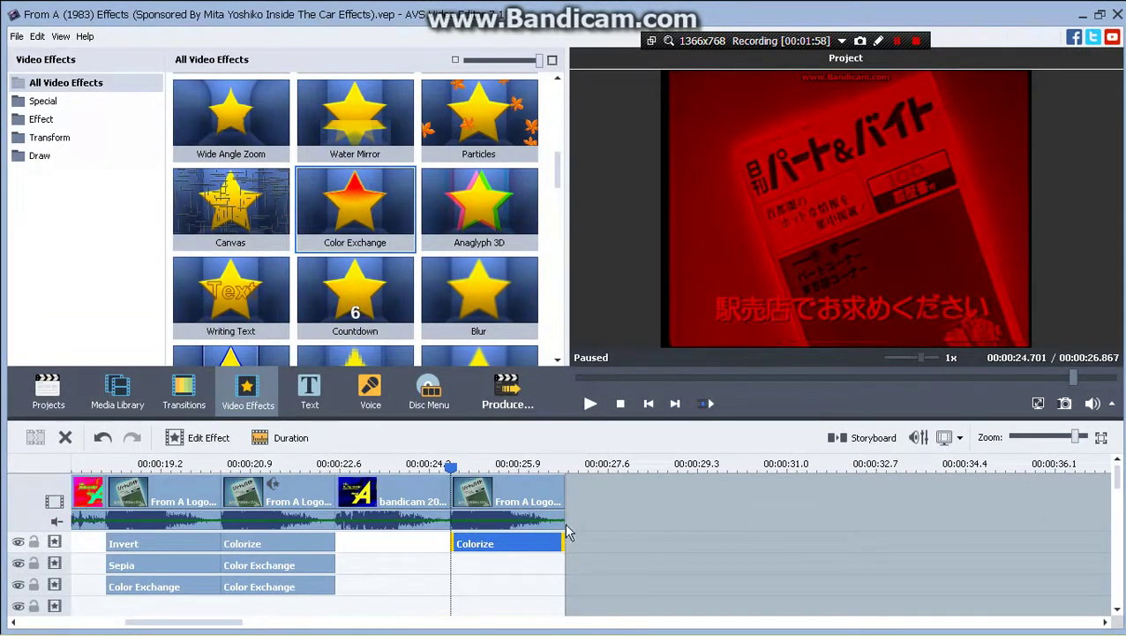
- Add an extra audio line to the timeline alongside the lines holding the From A Logo (1986) audio clips
{"action": "left_click", "coordinate": [536, 481]}
{"action": "scroll", "coordinate": [439, 545], "scroll_direction": "down", "scroll_amount": 5}
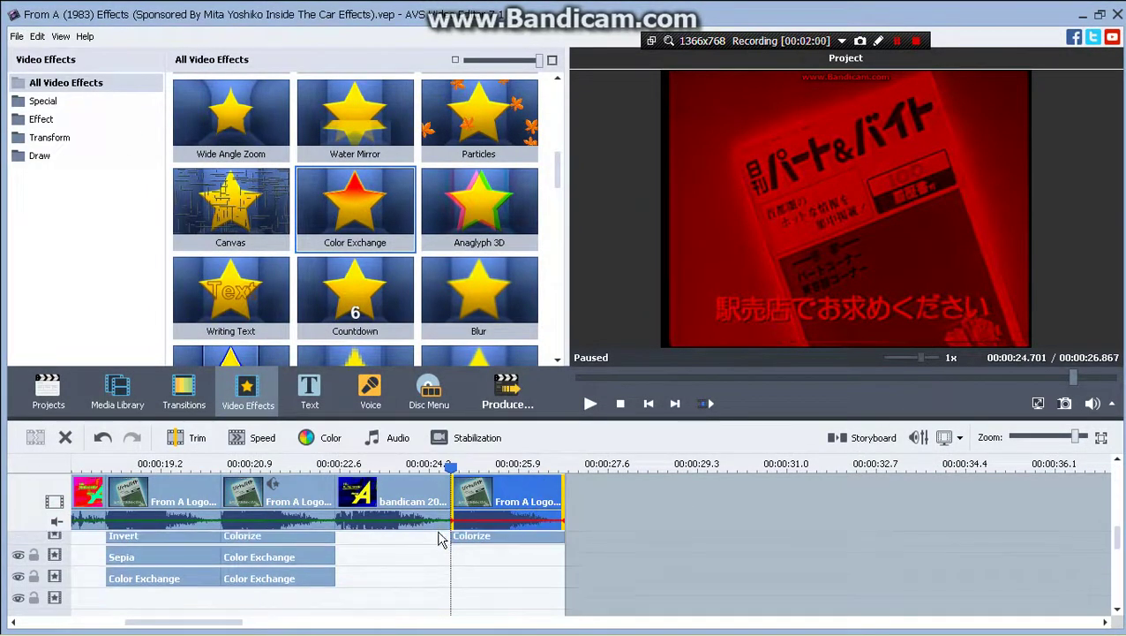
{"action": "scroll", "coordinate": [395, 570], "scroll_direction": "up", "scroll_amount": 2}
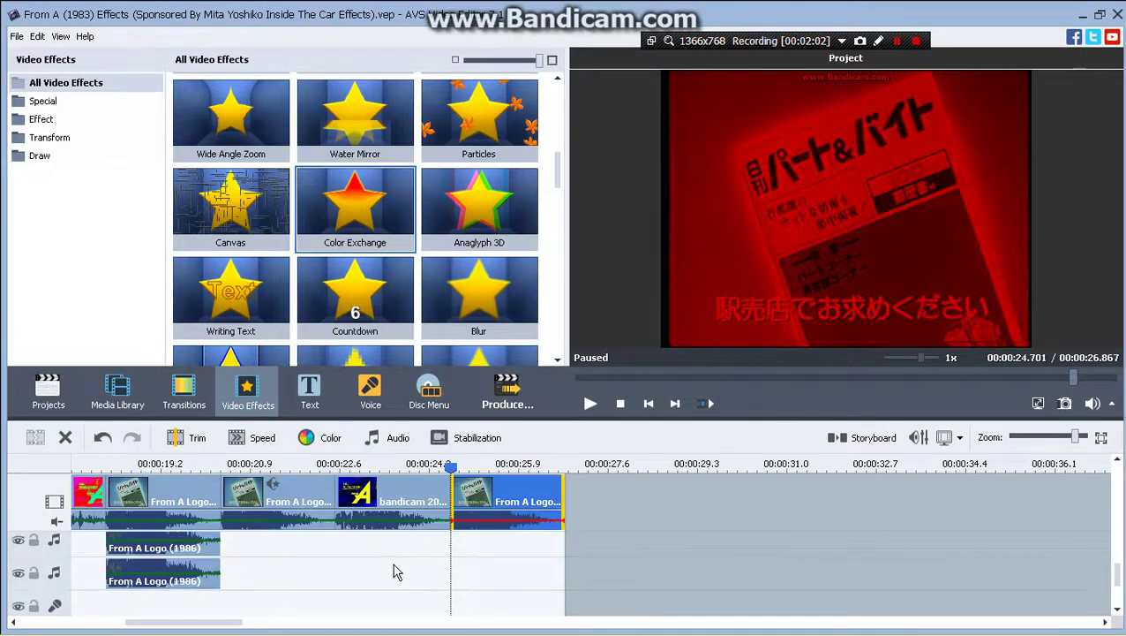
{"action": "right_click", "coordinate": [395, 564]}
{"action": "left_click", "coordinate": [417, 535]}
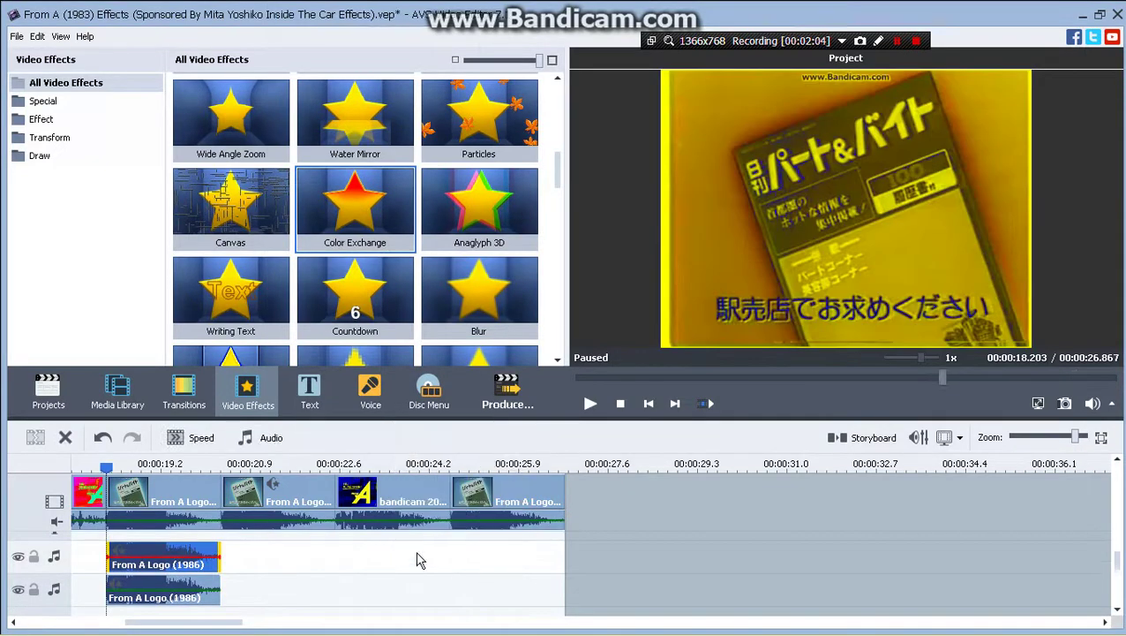
{"action": "right_click", "coordinate": [417, 553]}
{"action": "left_click", "coordinate": [421, 520]}
{"action": "key", "text": "Delete"}
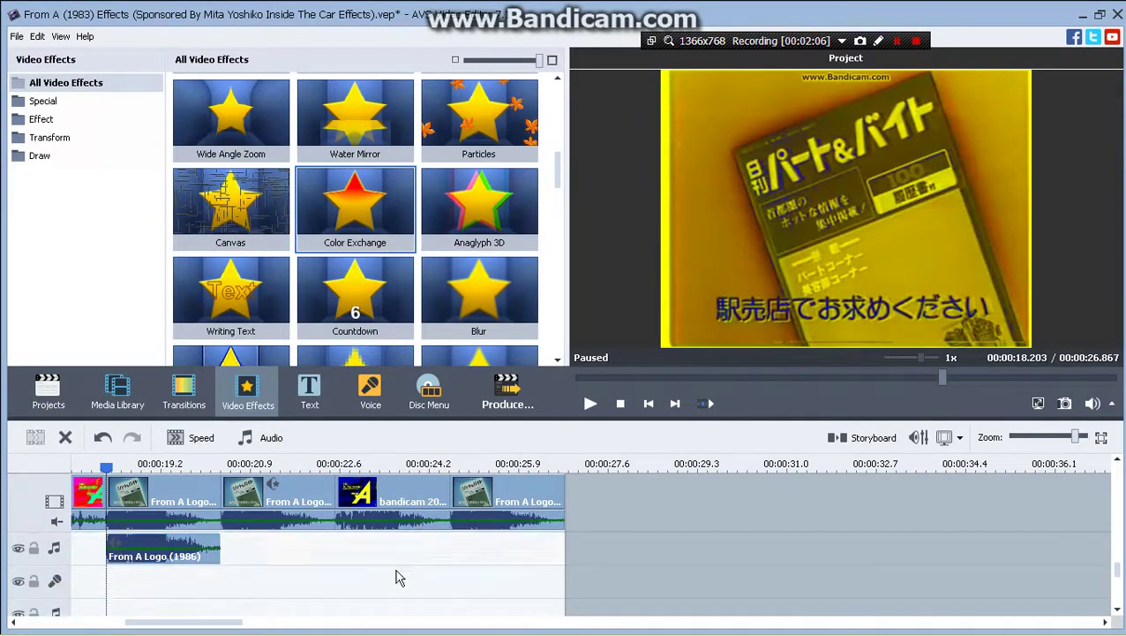
{"action": "key", "text": "ctrl+z"}
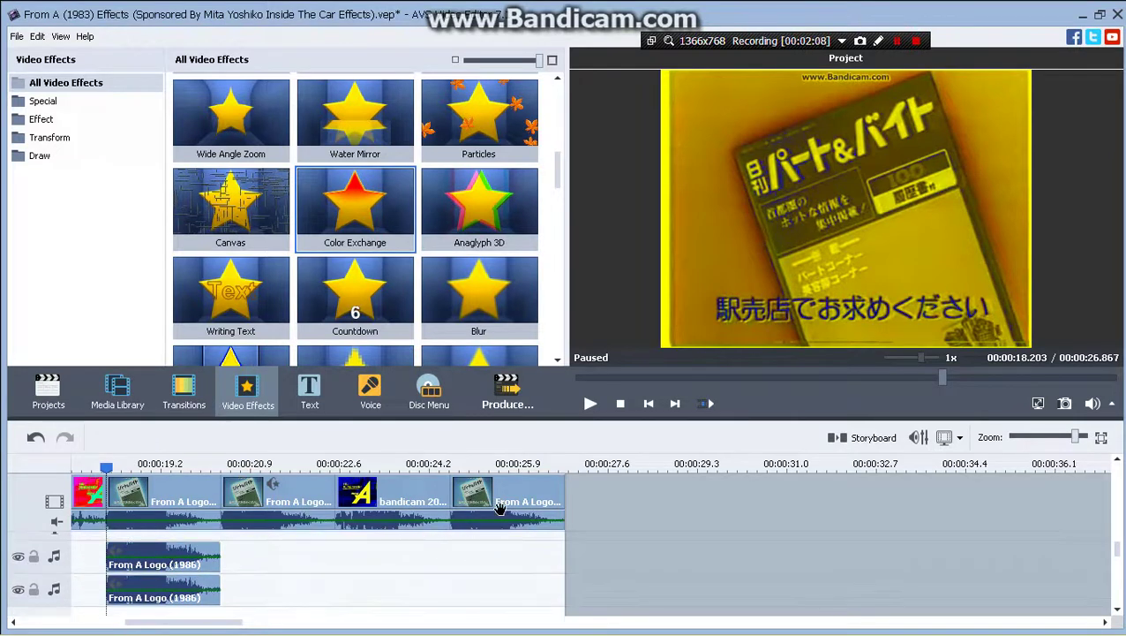
- Place the From A Logo (1986) media on the first audio line, aligned under the last video clip at 00:00:24.701
{"action": "left_click", "coordinate": [508, 496]}
{"action": "left_click", "coordinate": [117, 393]}
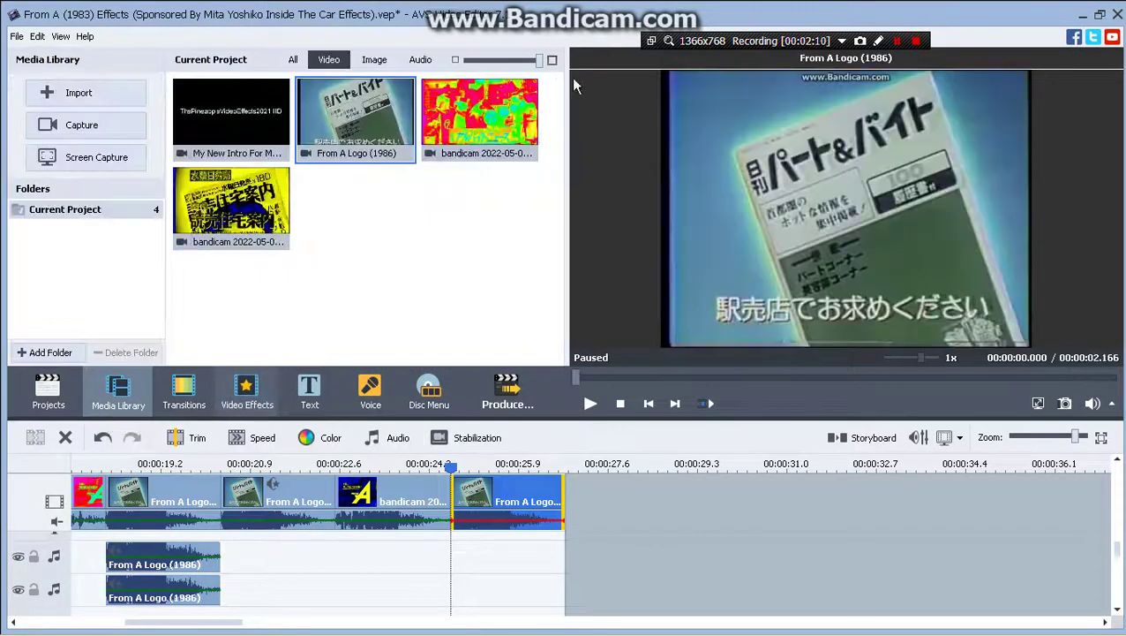
{"action": "left_click_drag", "start_coordinate": [384, 128], "coordinate": [455, 575]}
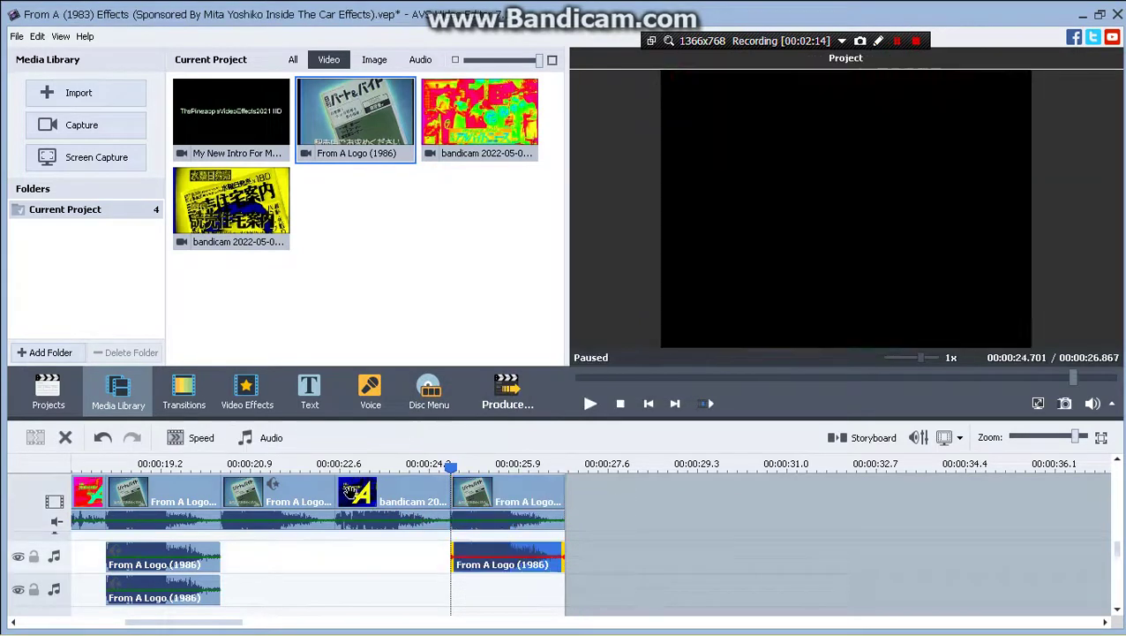
- Apply Pitch Shift with a rate of 140 to the newly placed From A Logo (1986) audio clip
{"action": "left_click", "coordinate": [258, 437]}
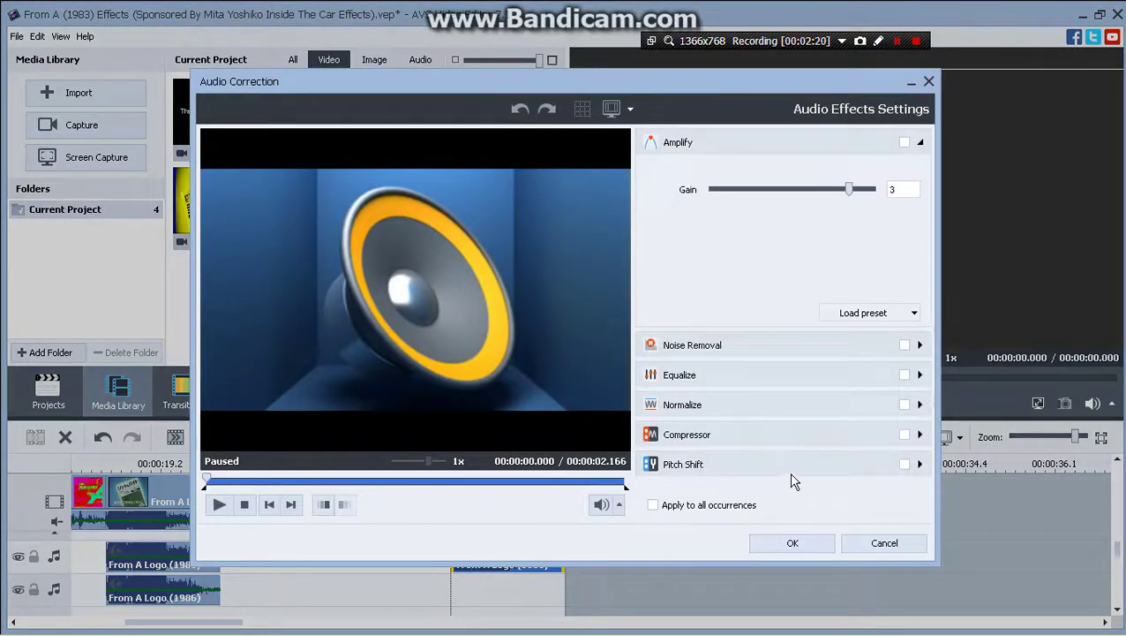
{"action": "left_click", "coordinate": [790, 468]}
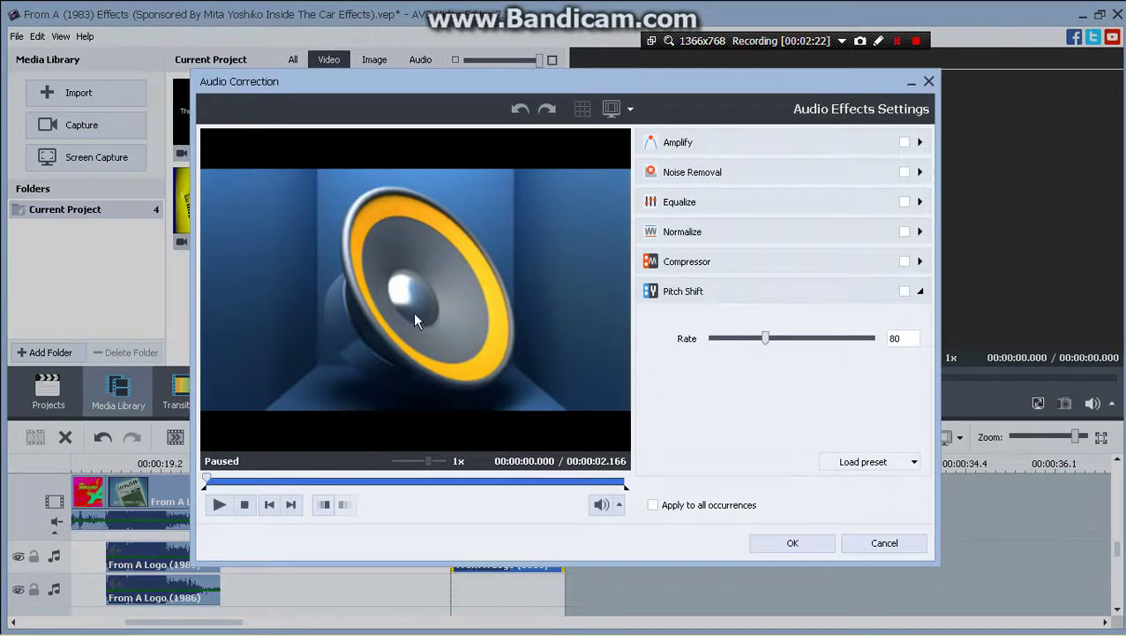
{"action": "left_click_drag", "start_coordinate": [765, 345], "coordinate": [797, 349]}
{"action": "left_click", "coordinate": [845, 463]}
{"action": "left_click", "coordinate": [853, 487]}
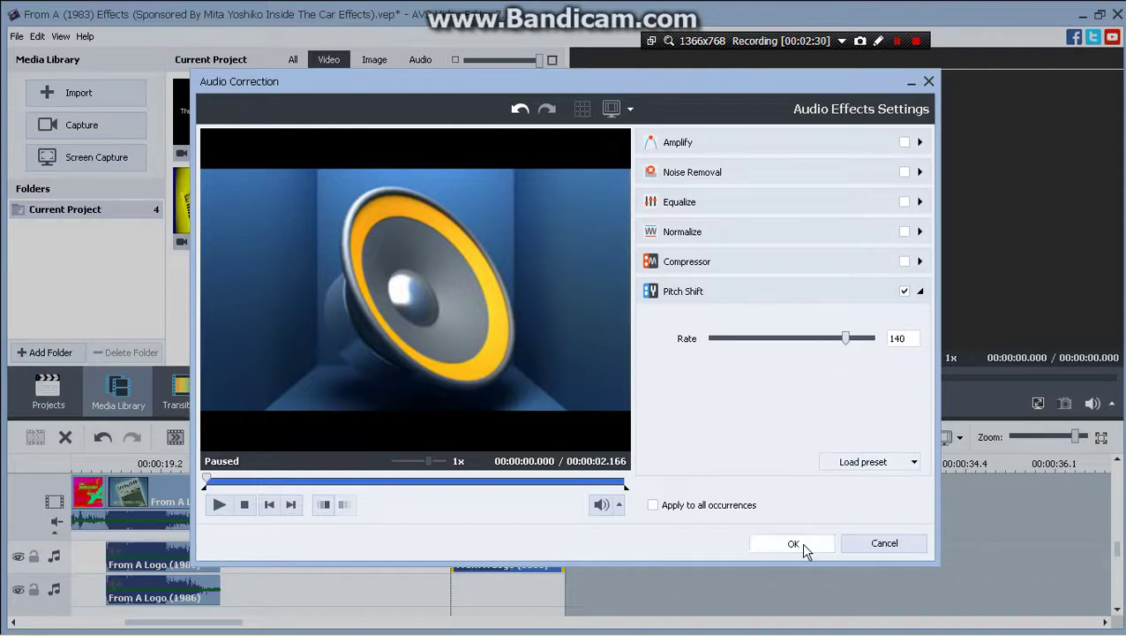
{"action": "left_click", "coordinate": [803, 544]}
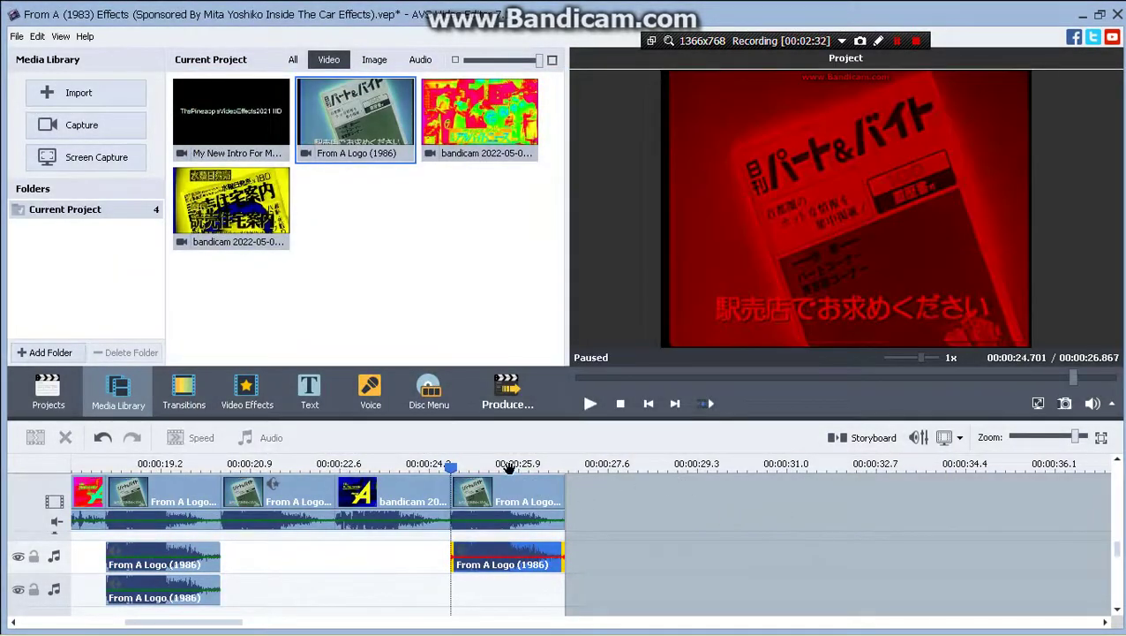
- Apply Pitch Shift with a rate of 120 to the last clip on the video track and save the project
{"action": "left_click", "coordinate": [509, 495]}
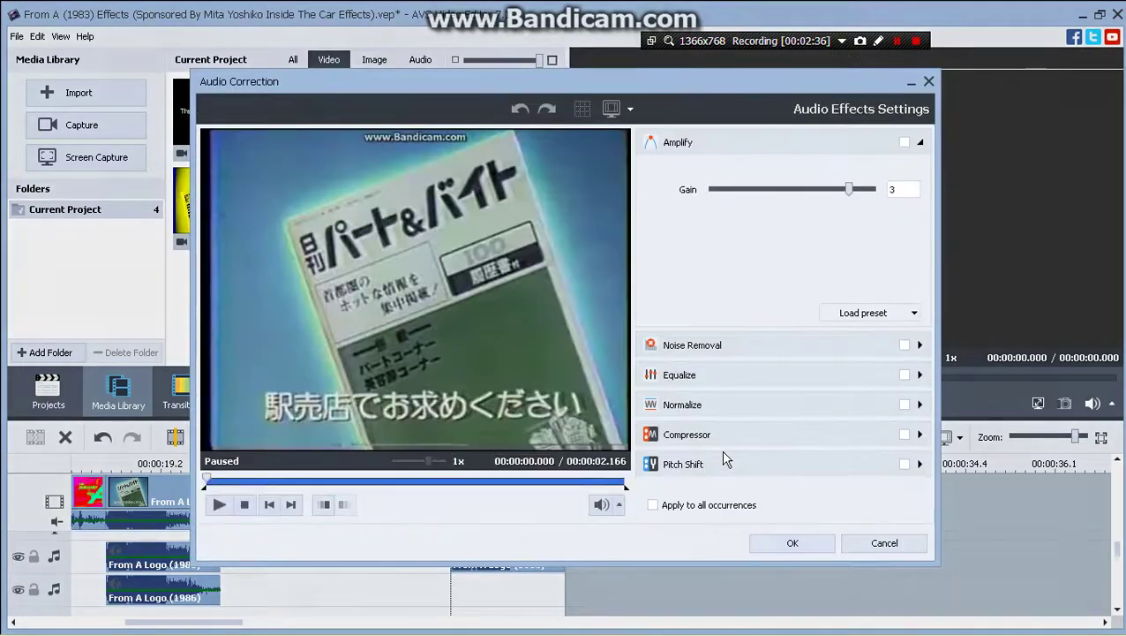
{"action": "left_click", "coordinate": [722, 458]}
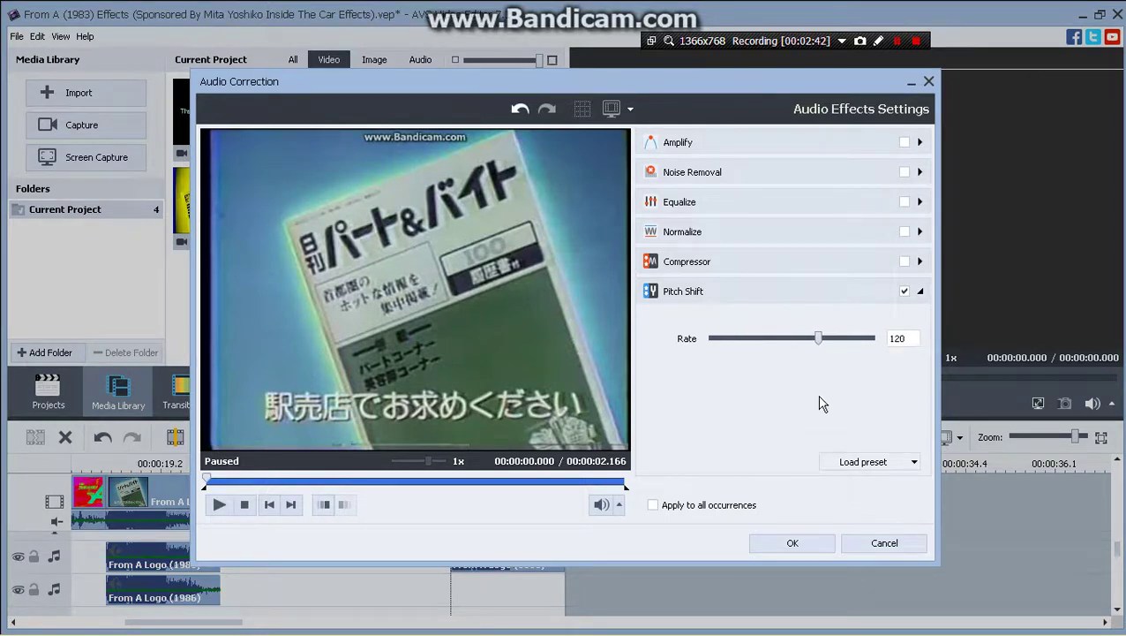
{"action": "left_click", "coordinate": [816, 543]}
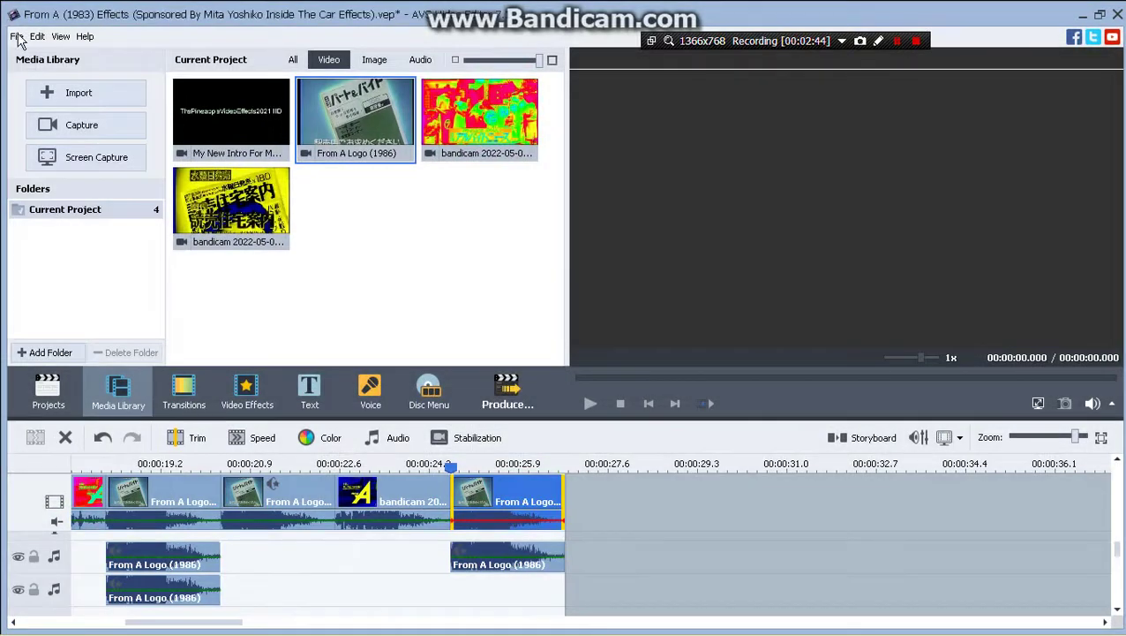
{"action": "left_click", "coordinate": [17, 36]}
{"action": "left_click", "coordinate": [76, 115]}
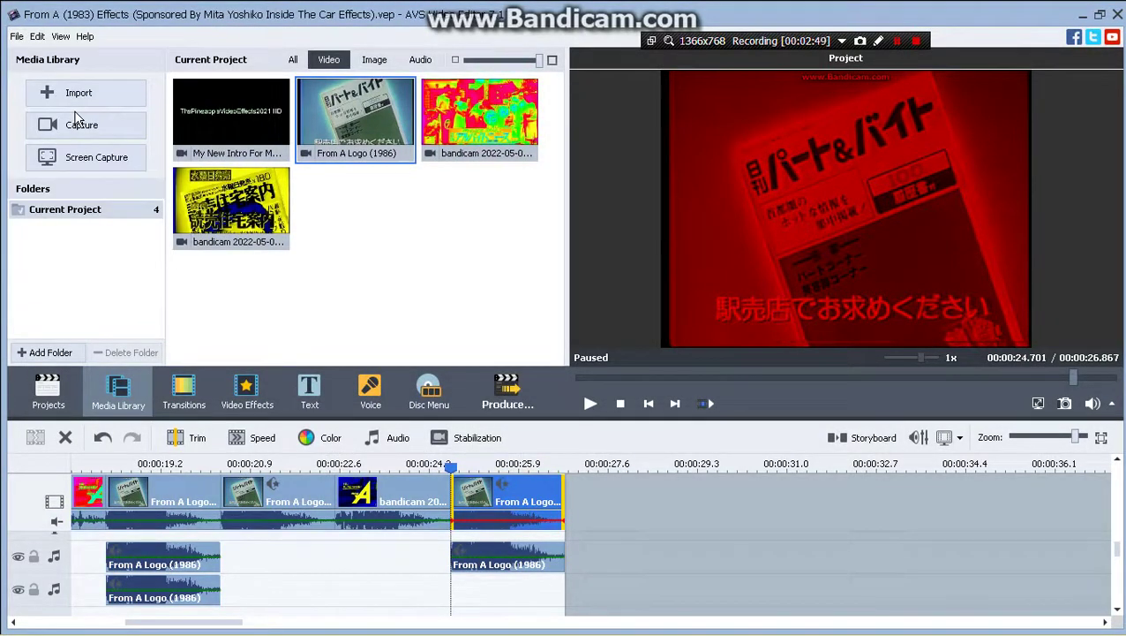
- Place a copy of the pitch-shifted audio clip on the second audio line under the last video clip and save the project
{"action": "scroll", "coordinate": [480, 537], "scroll_direction": "down", "scroll_amount": 2}
{"action": "right_click", "coordinate": [464, 536]}
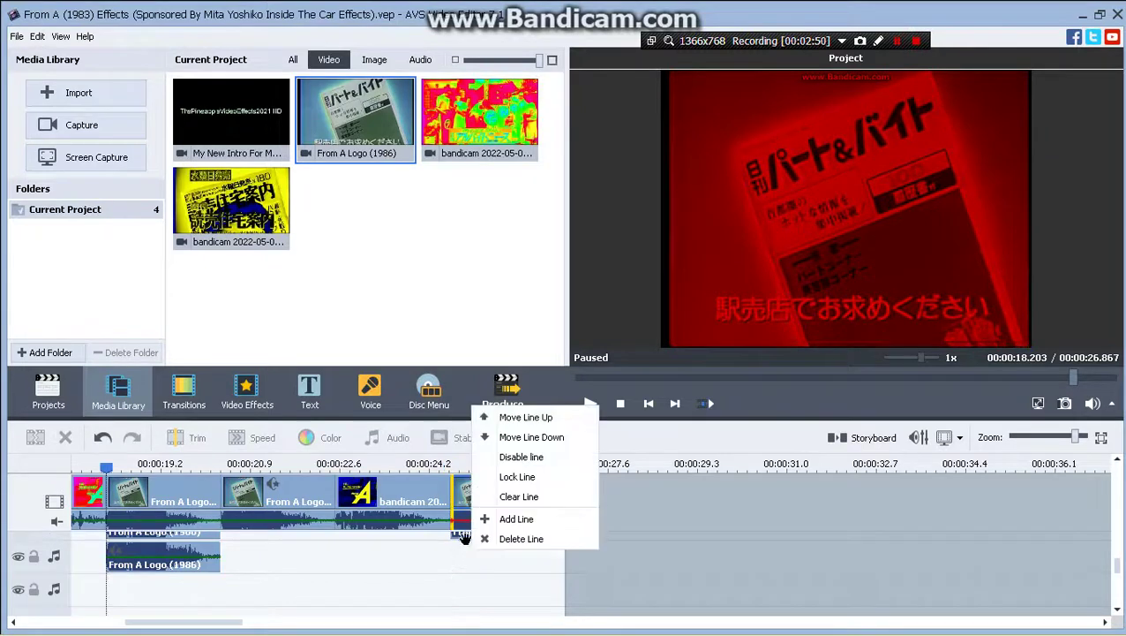
{"action": "right_click", "coordinate": [459, 531]}
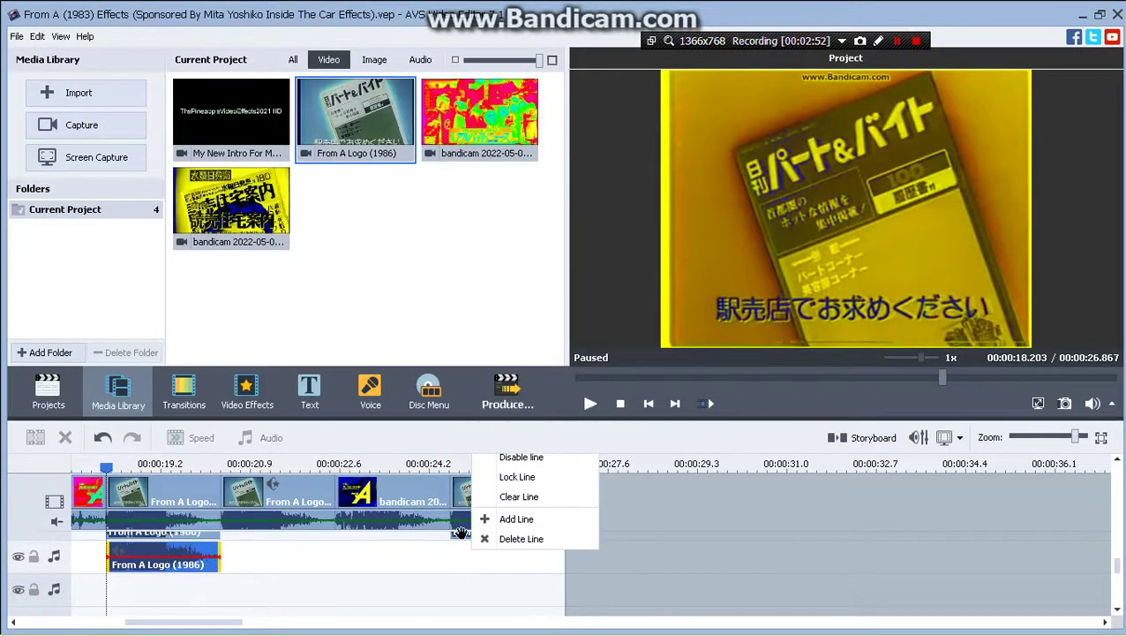
{"action": "left_click", "coordinate": [492, 498]}
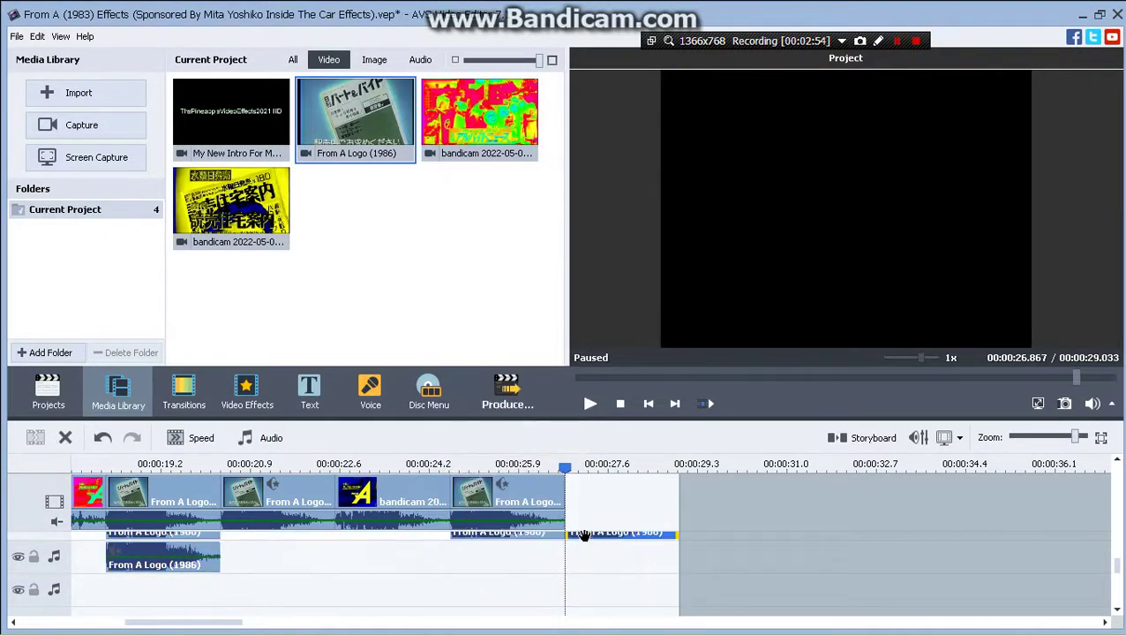
{"action": "left_click_drag", "start_coordinate": [574, 533], "coordinate": [466, 565]}
{"action": "left_click", "coordinate": [15, 38]}
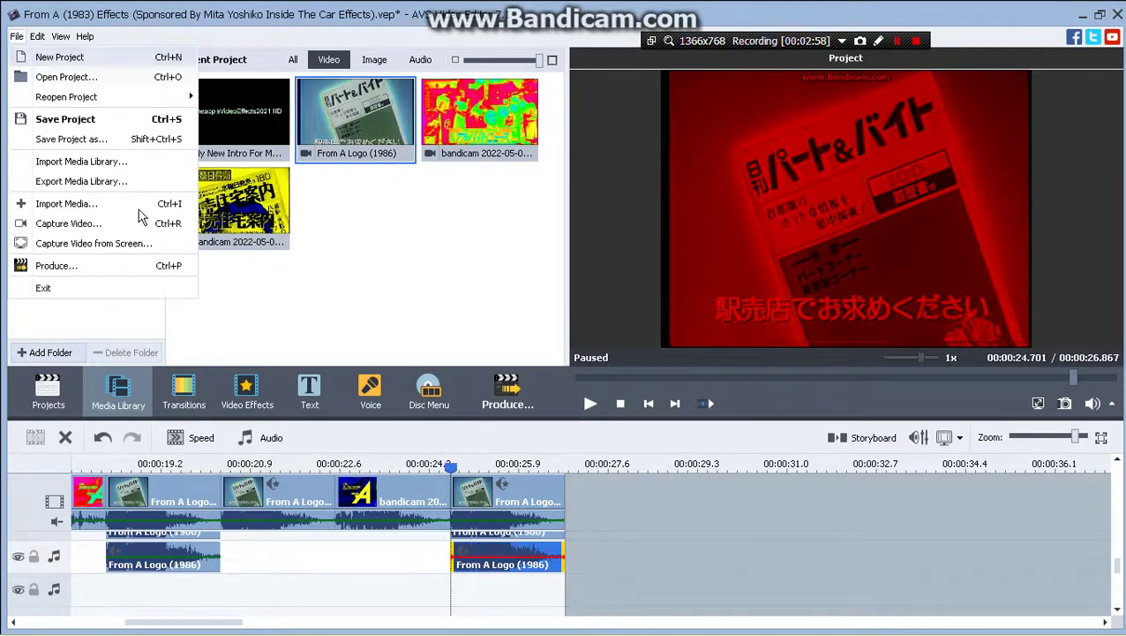
{"action": "left_click", "coordinate": [157, 118]}
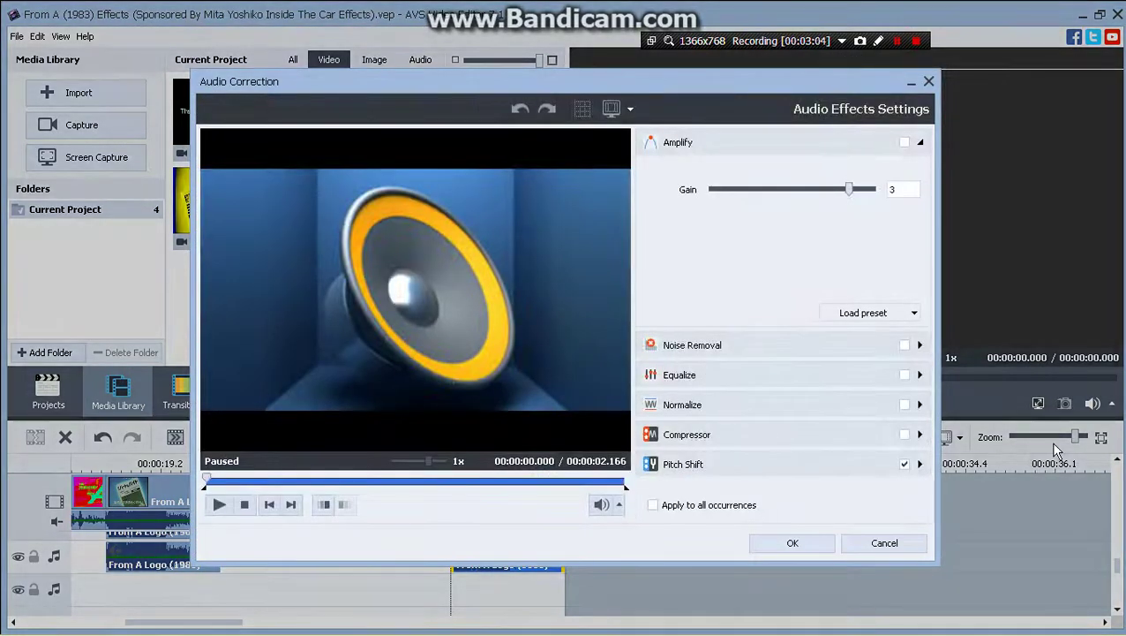
- Set the Pitch Shift rate of the copied clip on the second audio line to 90
{"action": "left_click", "coordinate": [876, 471]}
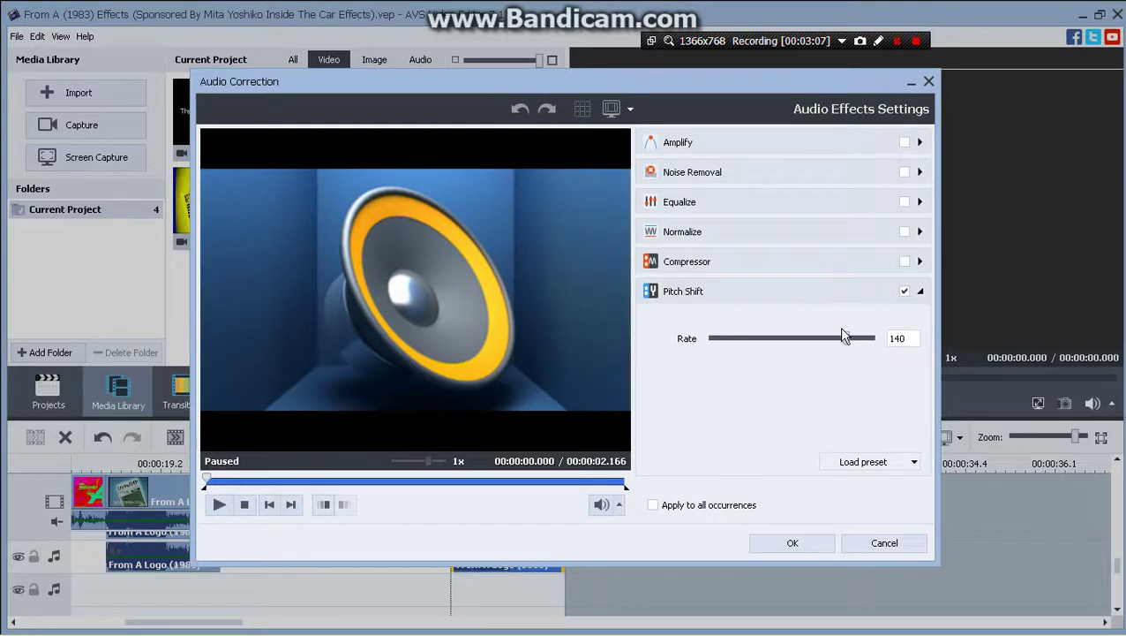
{"action": "left_click_drag", "start_coordinate": [843, 335], "coordinate": [783, 342]}
{"action": "left_click", "coordinate": [810, 544]}
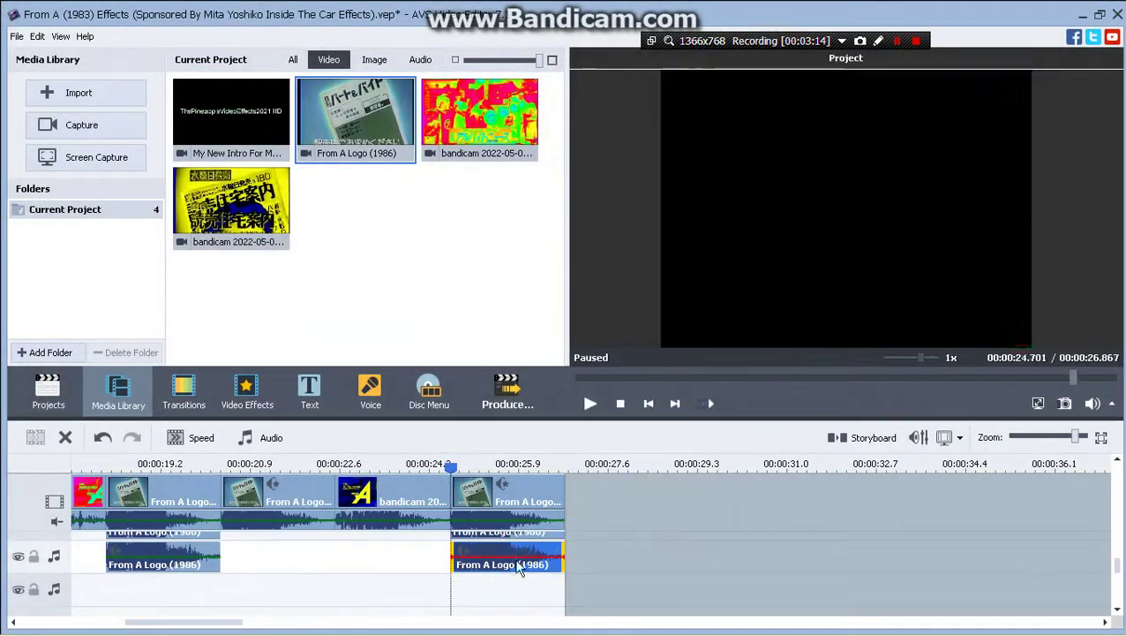
- Place a copy of the second audio clip on the empty third audio line at 00:00:24.701 and save the project
{"action": "right_click", "coordinate": [519, 570]}
{"action": "left_click", "coordinate": [534, 527]}
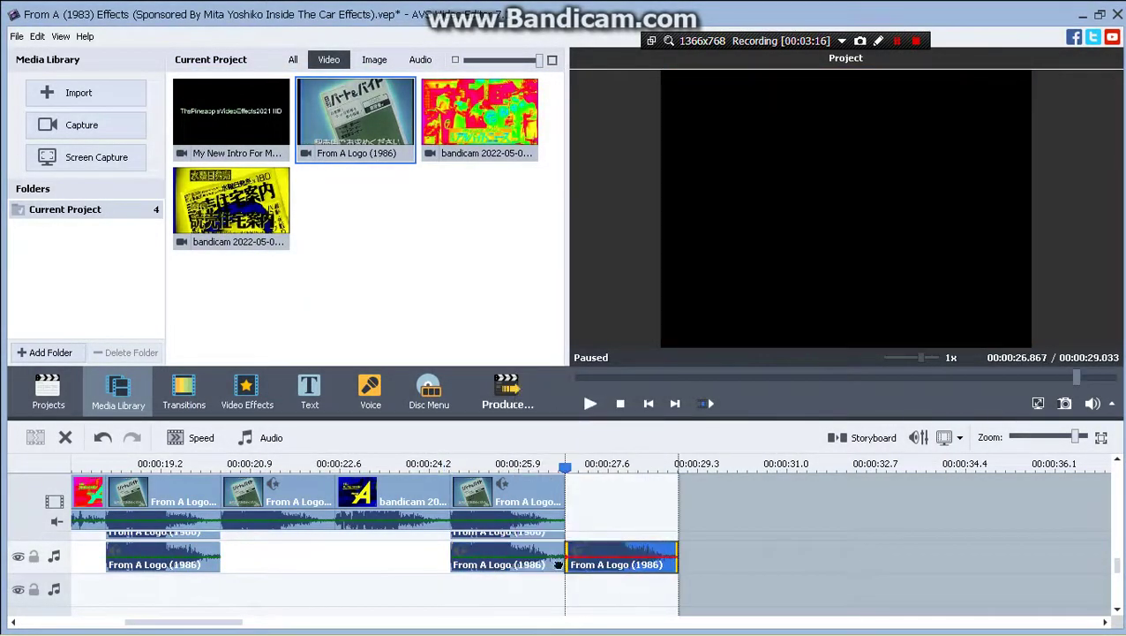
{"action": "left_click_drag", "start_coordinate": [558, 564], "coordinate": [508, 598]}
{"action": "left_click", "coordinate": [17, 36]}
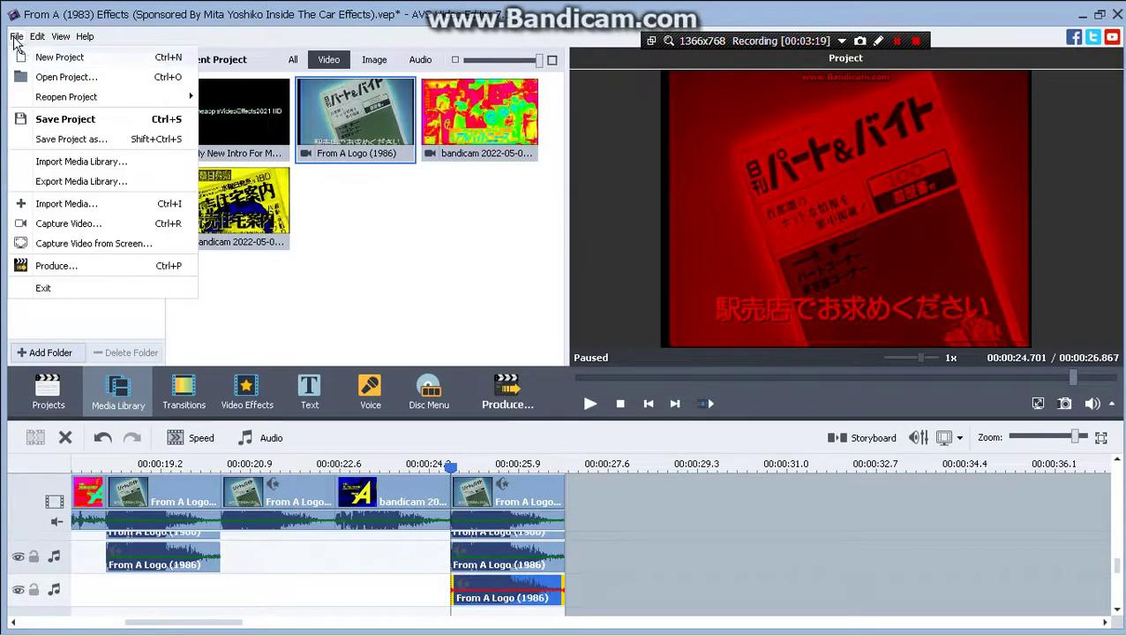
{"action": "left_click", "coordinate": [99, 118]}
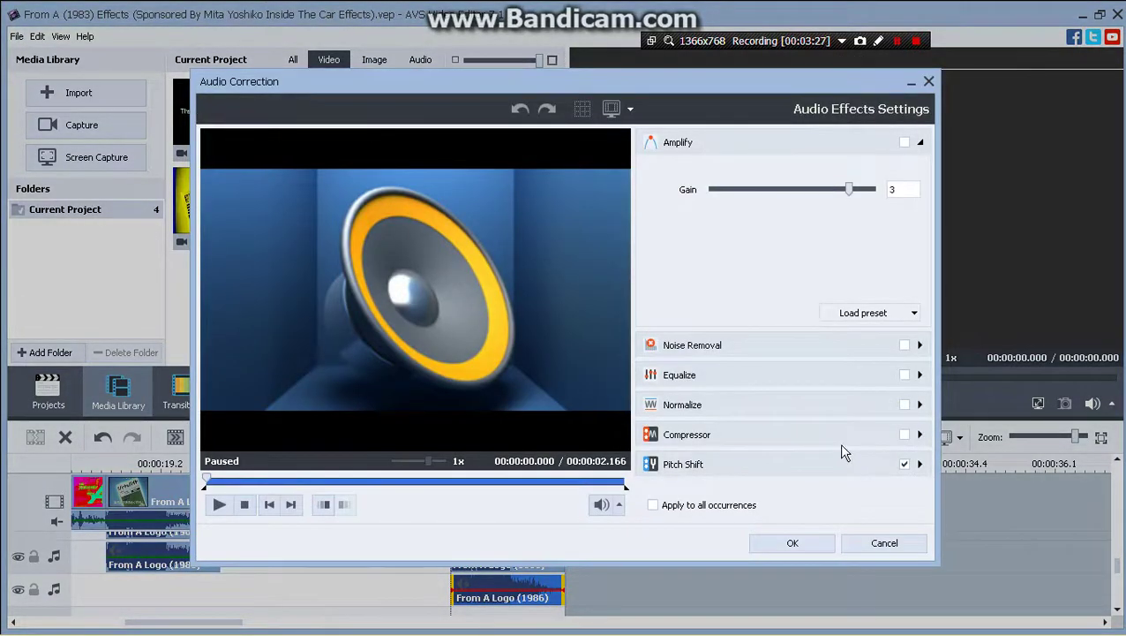
- Raise the Pitch Shift rate of the copied clip on the third audio line to about 143
{"action": "left_click", "coordinate": [839, 465]}
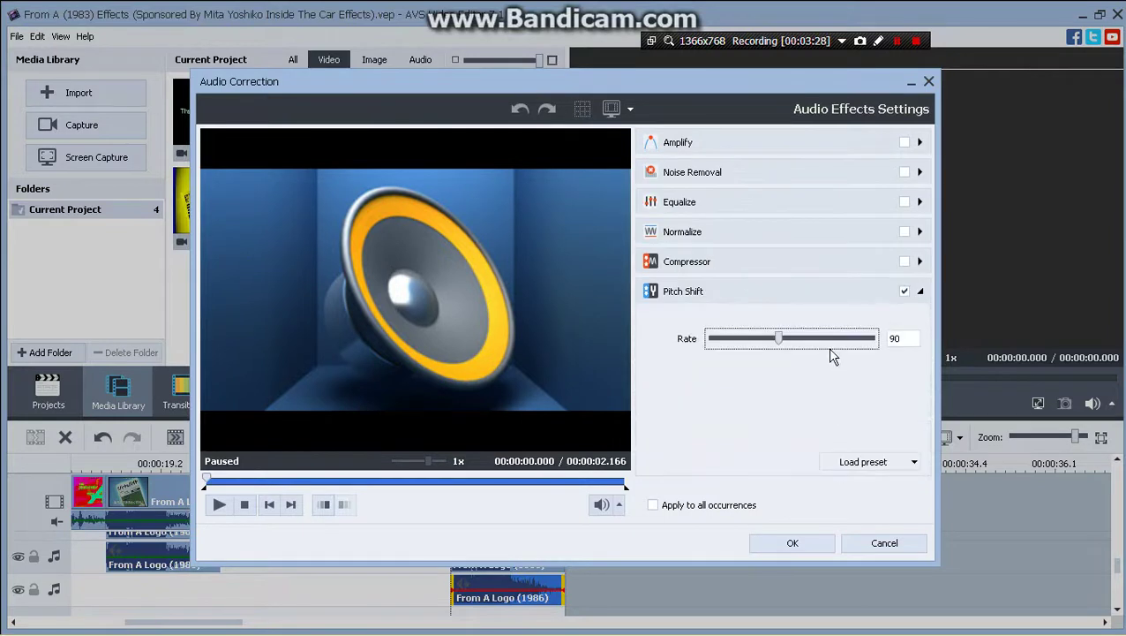
{"action": "left_click", "coordinate": [835, 341]}
{"action": "left_click_drag", "start_coordinate": [840, 350], "coordinate": [851, 365]}
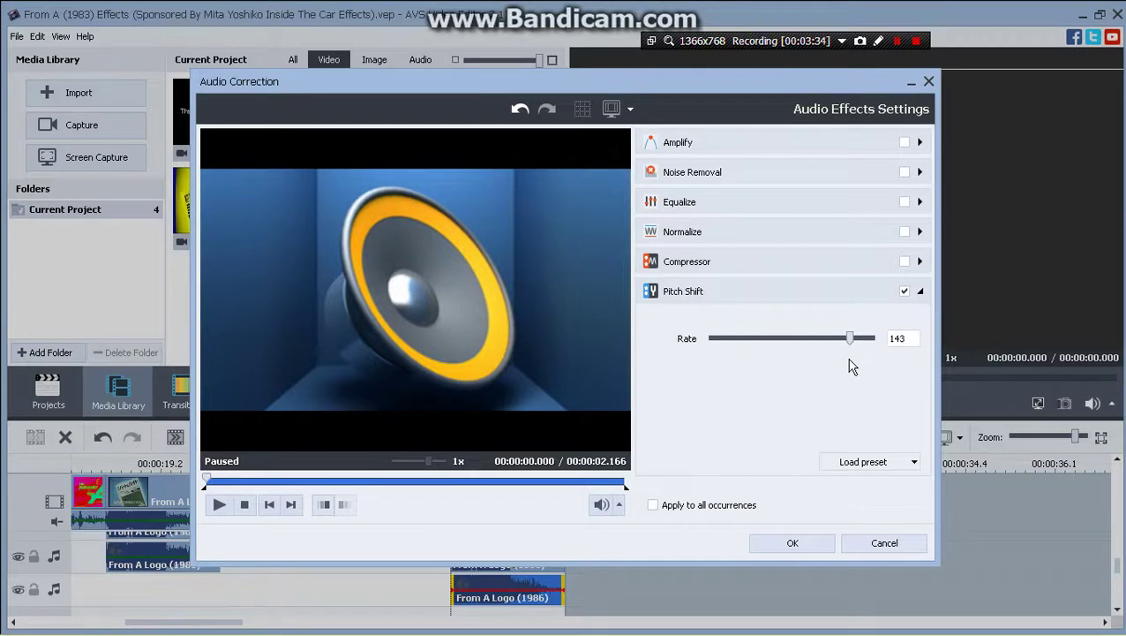
{"action": "left_click_drag", "start_coordinate": [850, 367], "coordinate": [855, 370]}
{"action": "left_click_drag", "start_coordinate": [853, 370], "coordinate": [798, 405]}
{"action": "left_click", "coordinate": [779, 549]}
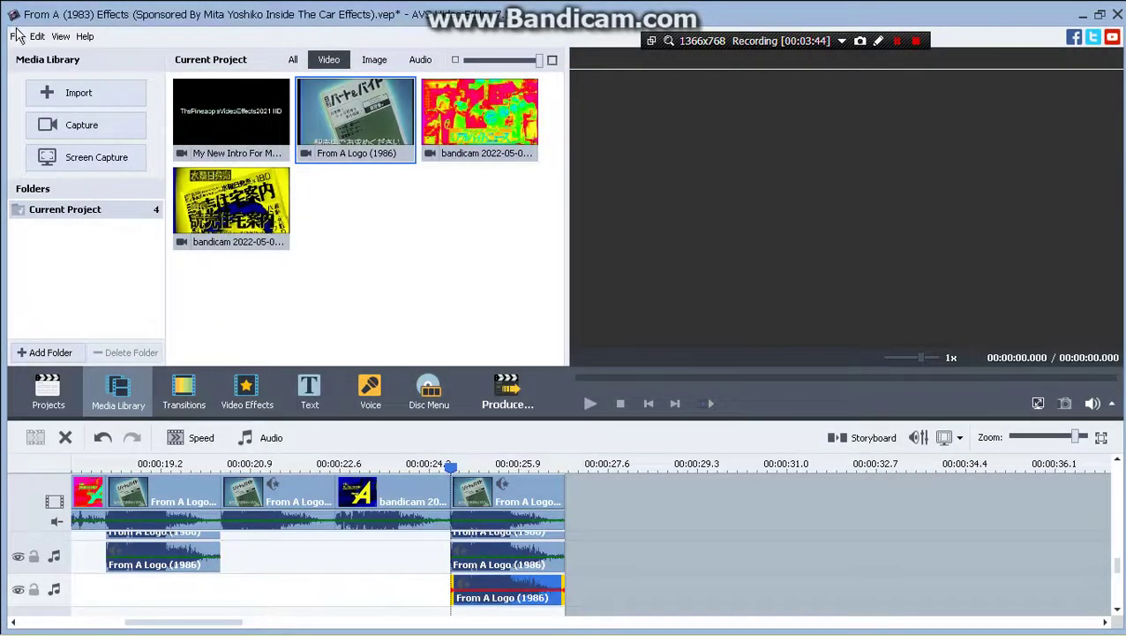
- Save the project and play back the last section to check the layered pitch-shifted audio
{"action": "left_click", "coordinate": [35, 35]}
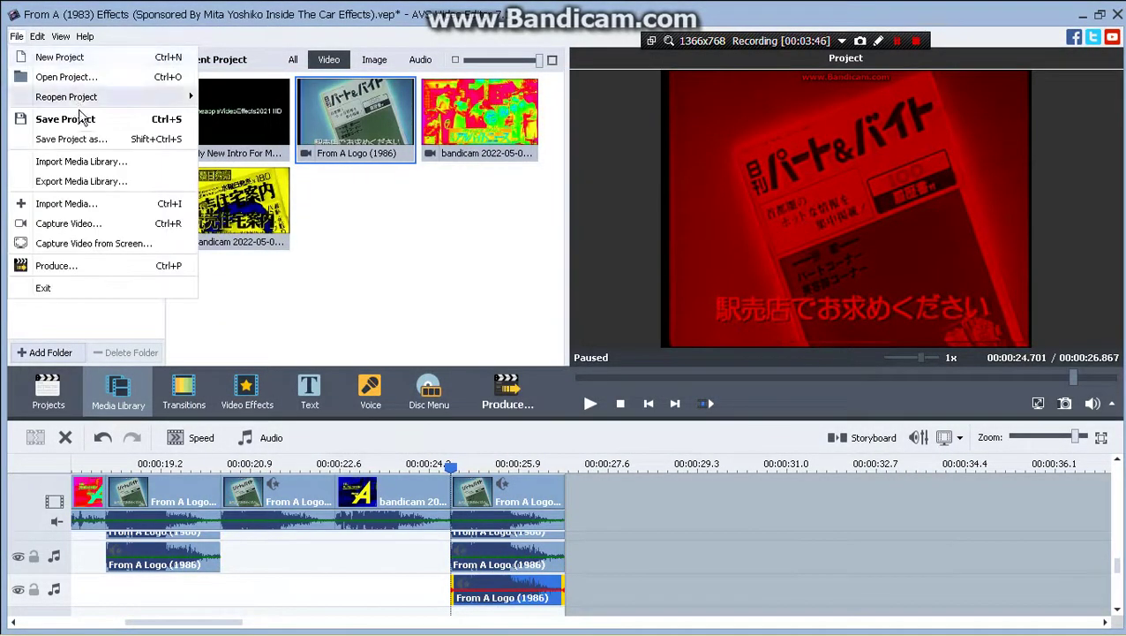
{"action": "left_click", "coordinate": [78, 115]}
{"action": "left_click", "coordinate": [590, 403]}
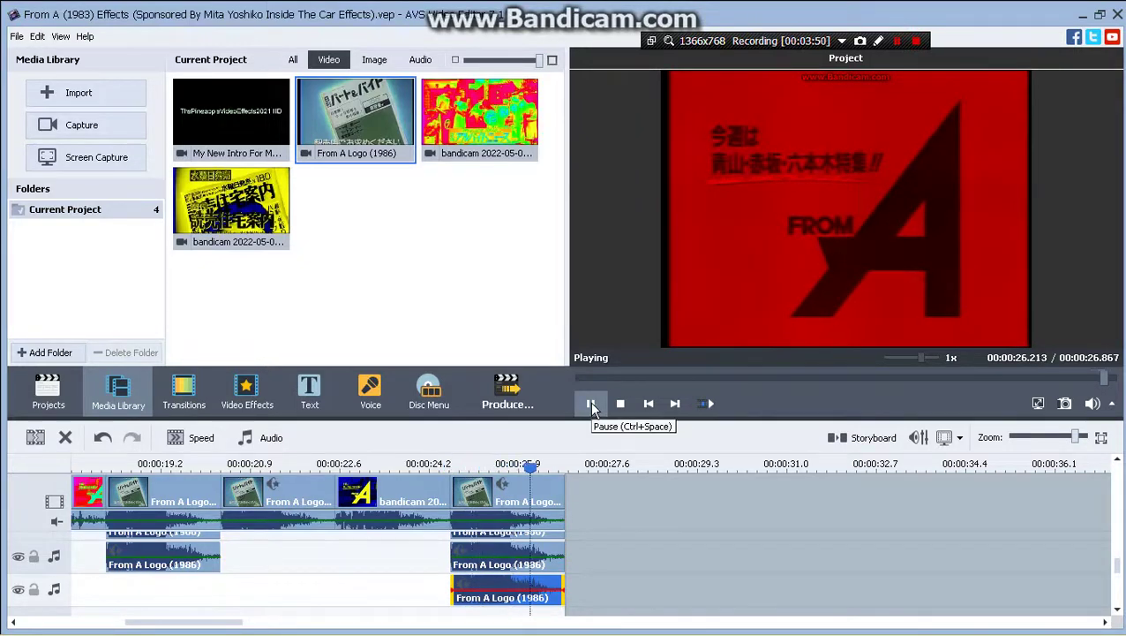
{"action": "left_click", "coordinate": [590, 403]}
- Append the From A Logo (1986) clip to the end of the video track at 0.75x speed and save the project
{"action": "left_click_drag", "start_coordinate": [354, 115], "coordinate": [799, 497]}
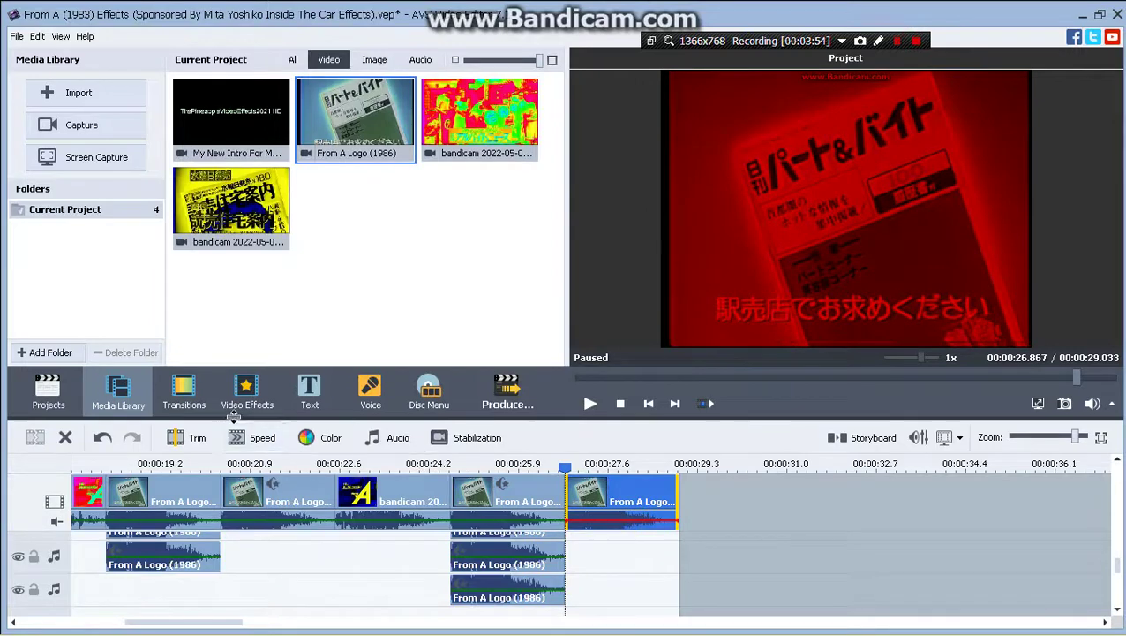
{"action": "left_click", "coordinate": [239, 438]}
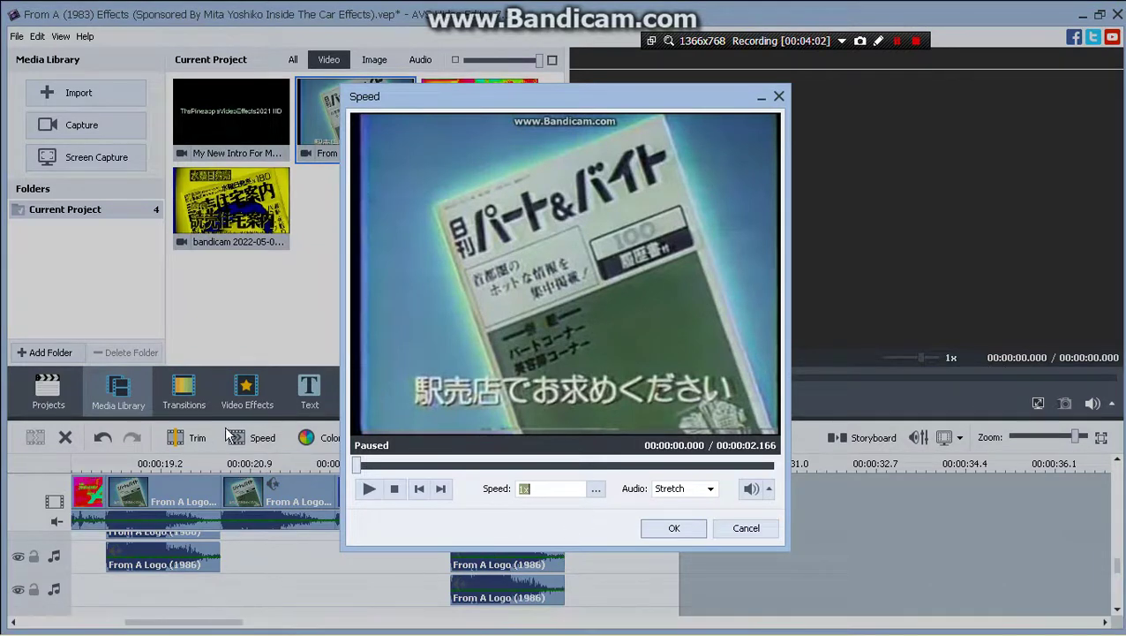
{"action": "left_click", "coordinate": [597, 488]}
{"action": "mouse_move", "coordinate": [525, 510]}
{"action": "left_mouse_down"}
{"action": "mouse_move", "coordinate": [558, 528]}
{"action": "mouse_move", "coordinate": [527, 527]}
{"action": "left_mouse_up"}
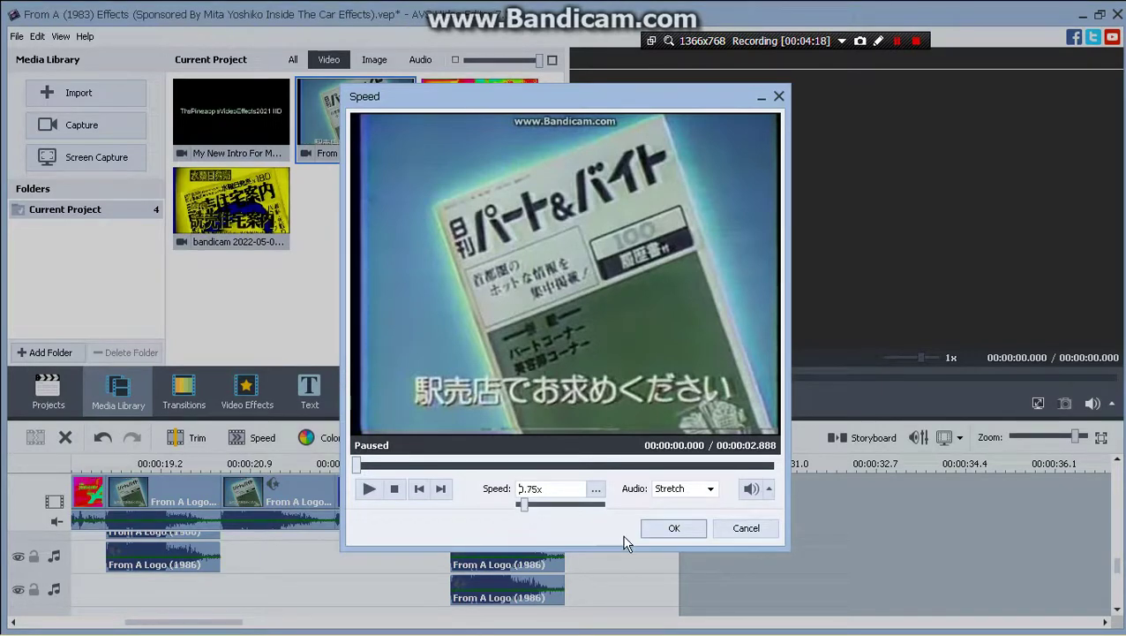
{"action": "left_click", "coordinate": [647, 530]}
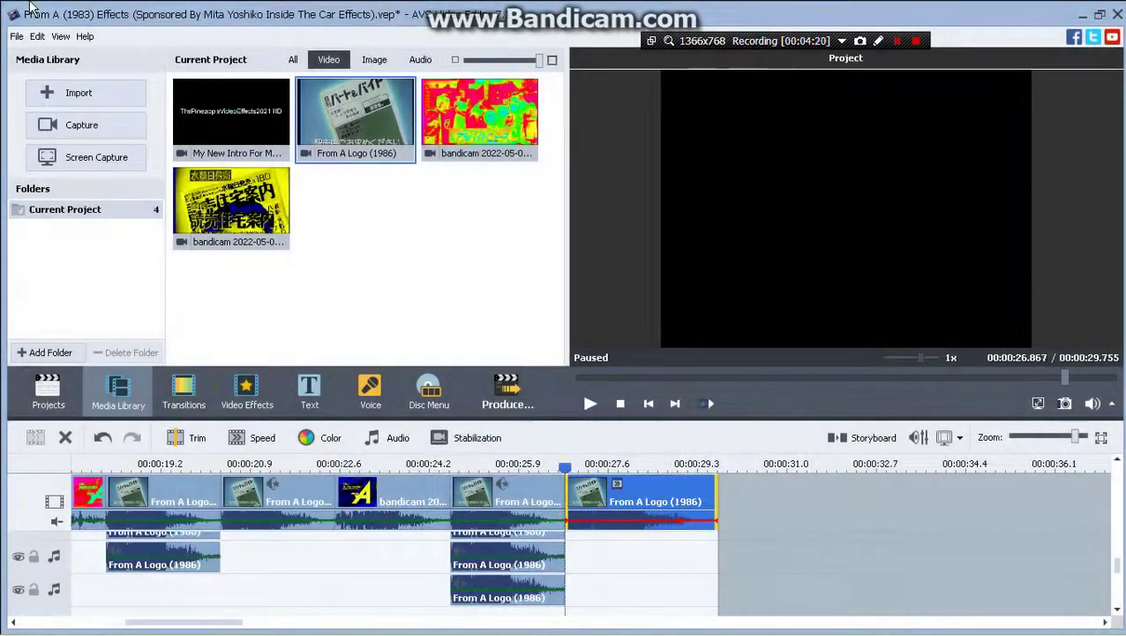
{"action": "left_click", "coordinate": [16, 37]}
{"action": "left_click", "coordinate": [58, 120]}
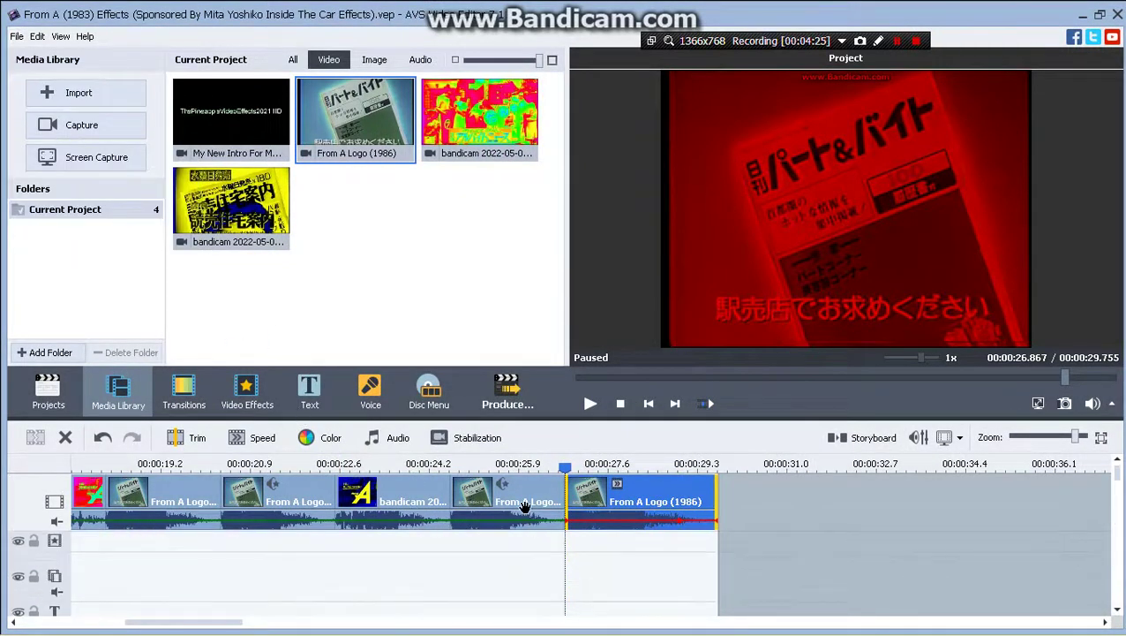
- Add the Mirror video effect under the last From A Logo (1986) clip, starting at 00:00:26.867
{"action": "left_click", "coordinate": [248, 391]}
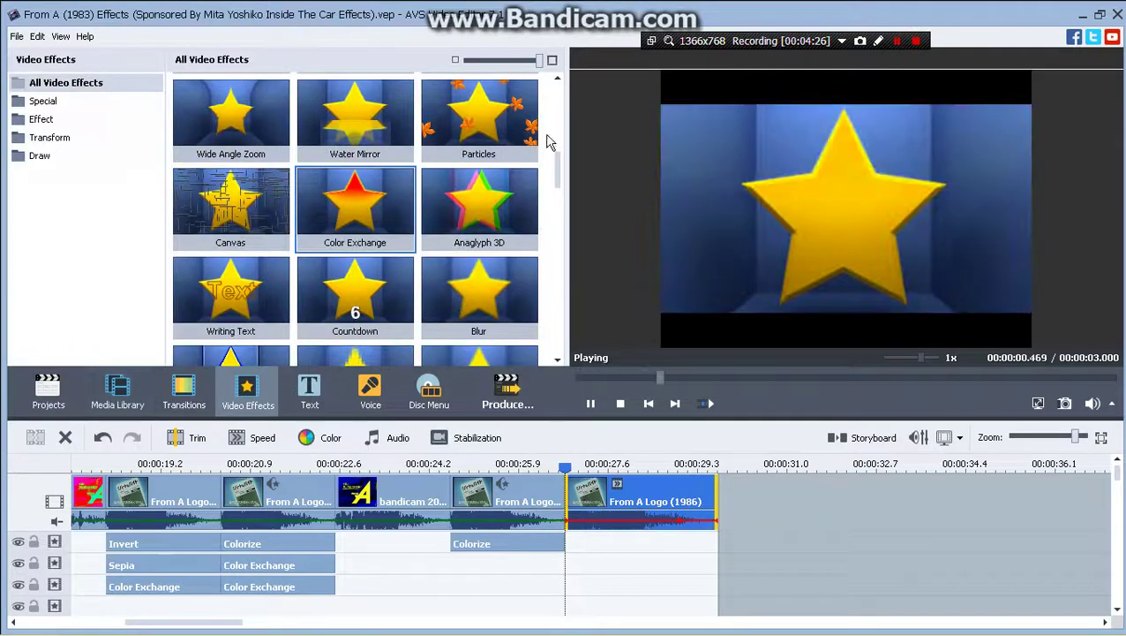
{"action": "left_click_drag", "start_coordinate": [557, 172], "coordinate": [554, 290]}
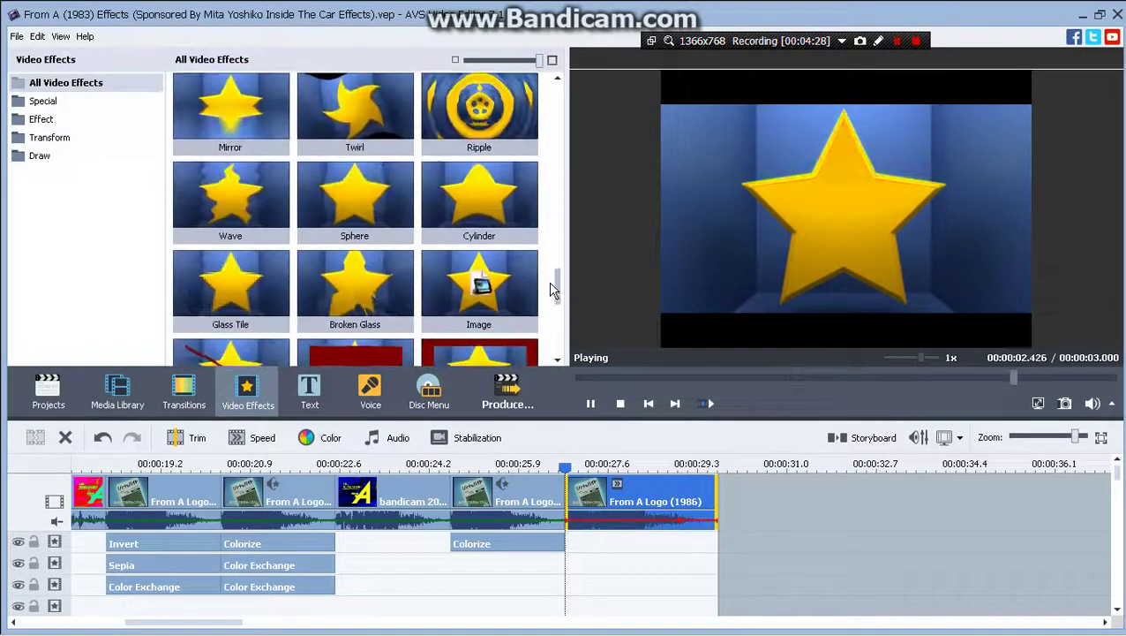
{"action": "scroll", "coordinate": [553, 290], "scroll_direction": "up", "scroll_amount": 2}
{"action": "left_click_drag", "start_coordinate": [234, 283], "coordinate": [638, 540]}
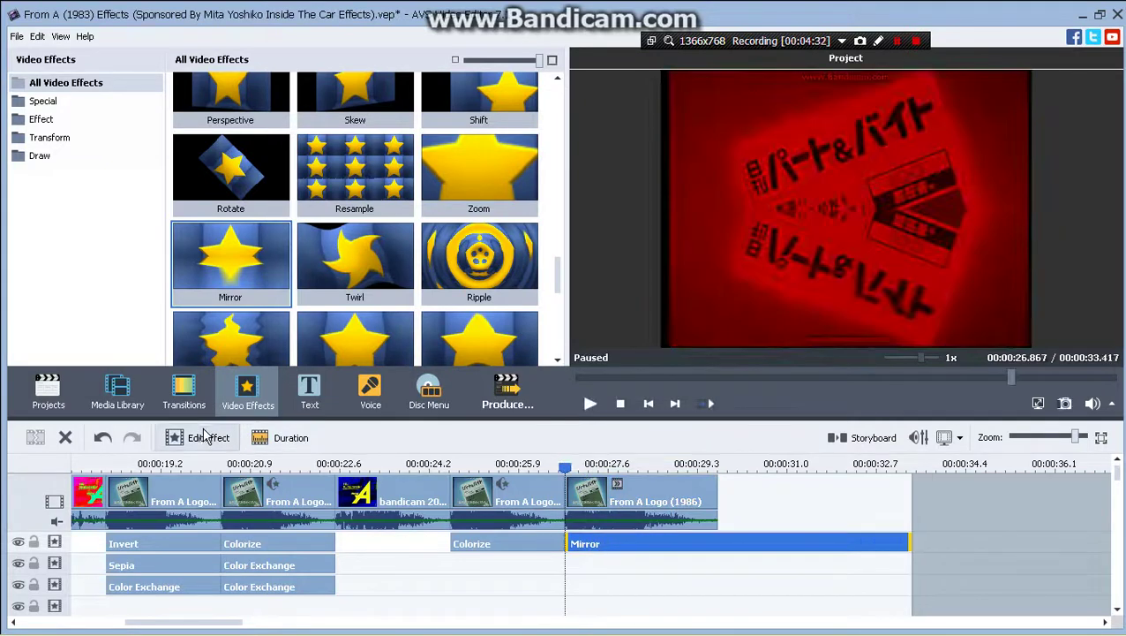
- Set the new Mirror effect's type to Right
{"action": "left_click", "coordinate": [205, 436]}
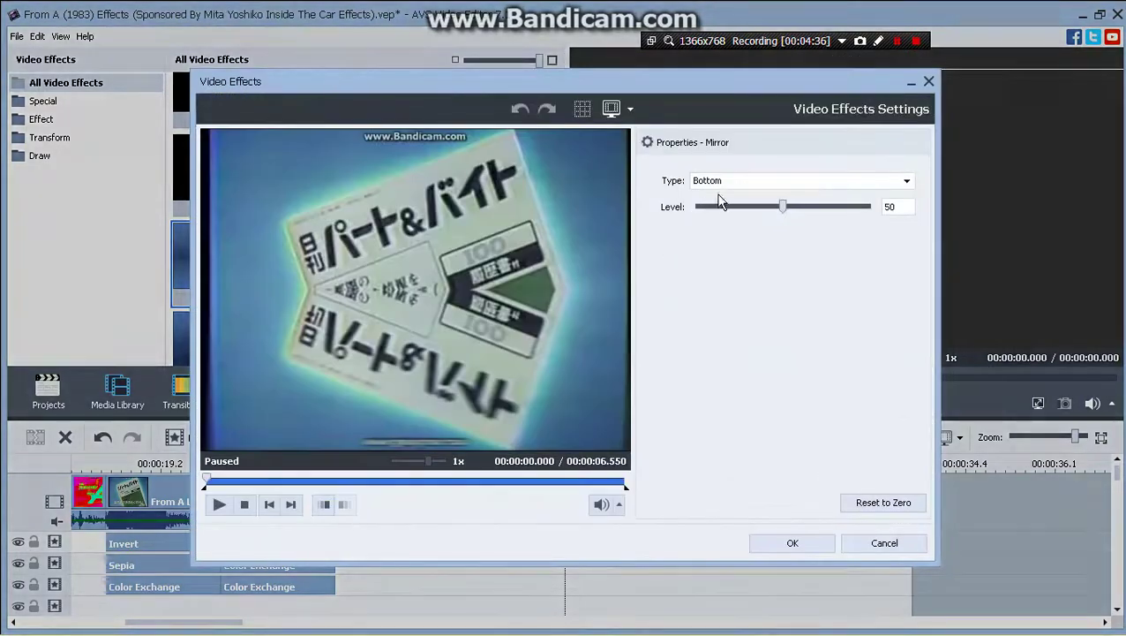
{"action": "left_click", "coordinate": [721, 181]}
{"action": "left_click", "coordinate": [736, 262]}
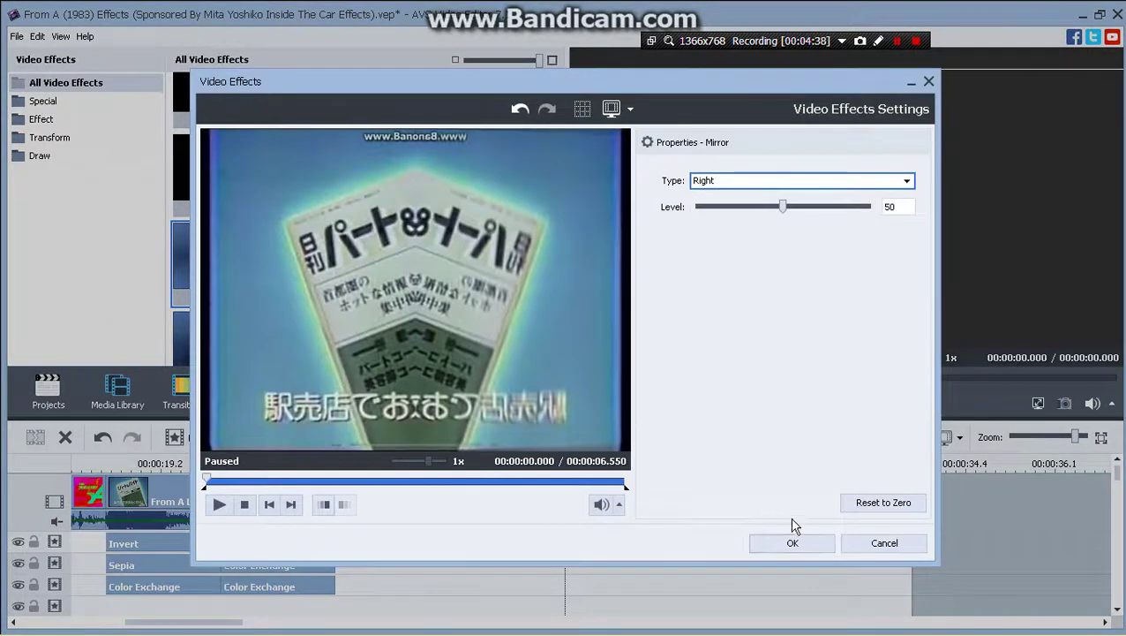
{"action": "left_click", "coordinate": [793, 542]}
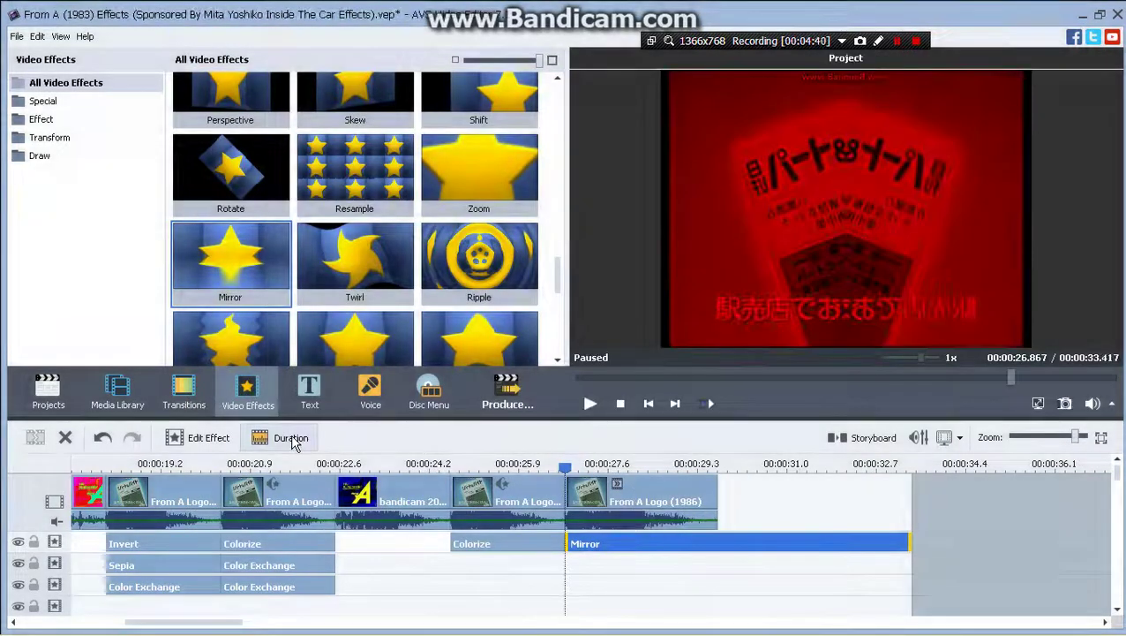
- Set the last From A Logo (1986) clip's hue to 180 in its colour correction and save the project
{"action": "left_click", "coordinate": [212, 436]}
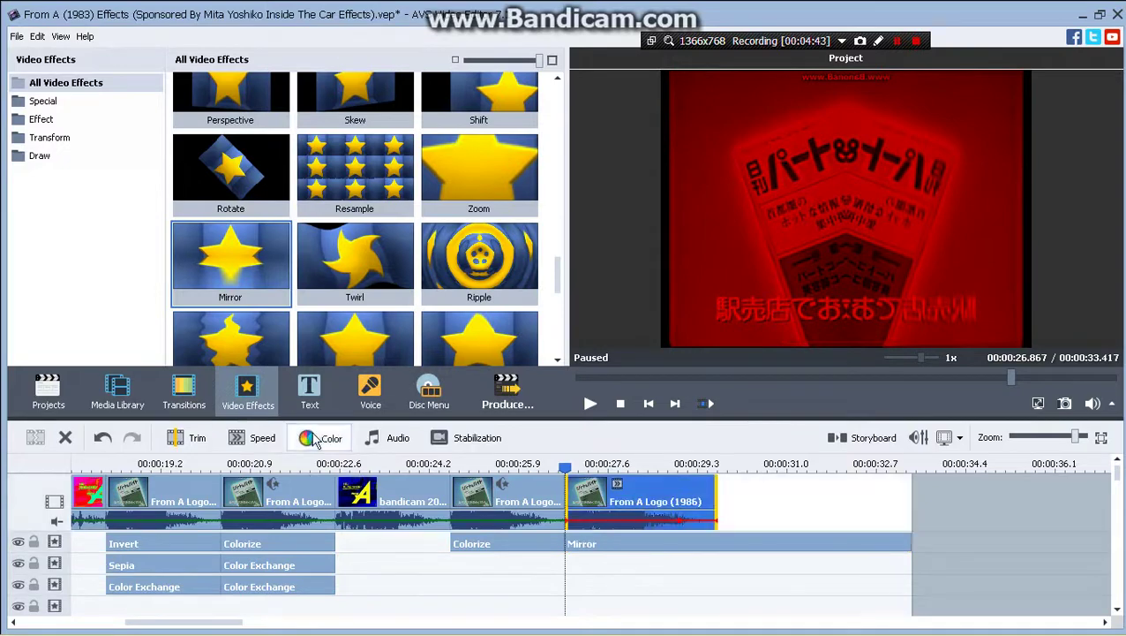
{"action": "left_click", "coordinate": [316, 439]}
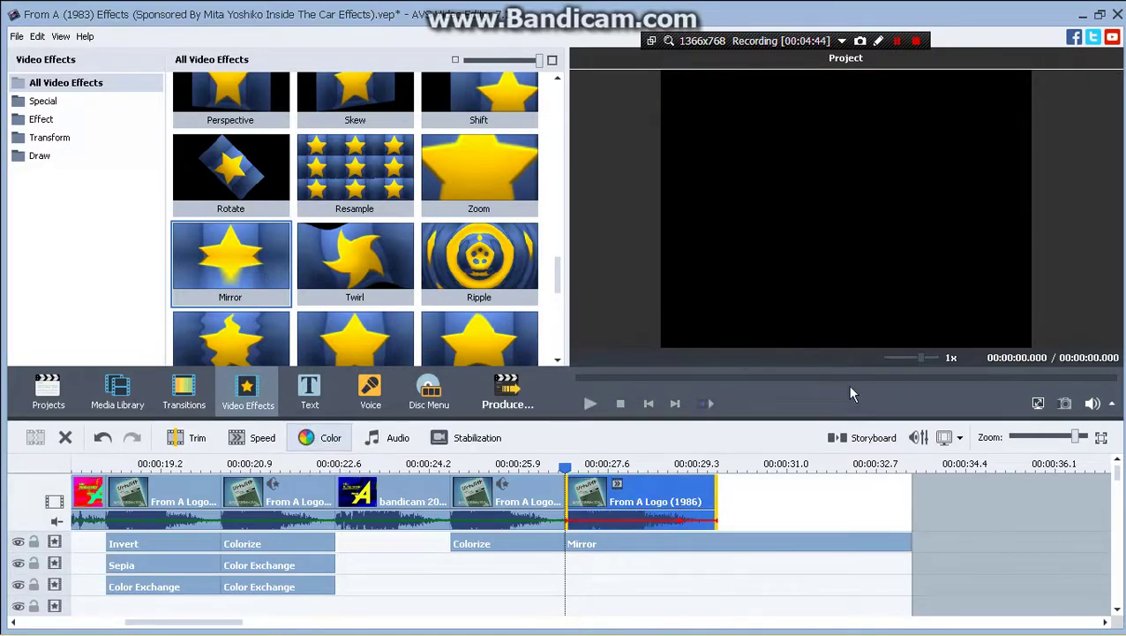
{"action": "left_click_drag", "start_coordinate": [784, 421], "coordinate": [850, 422]}
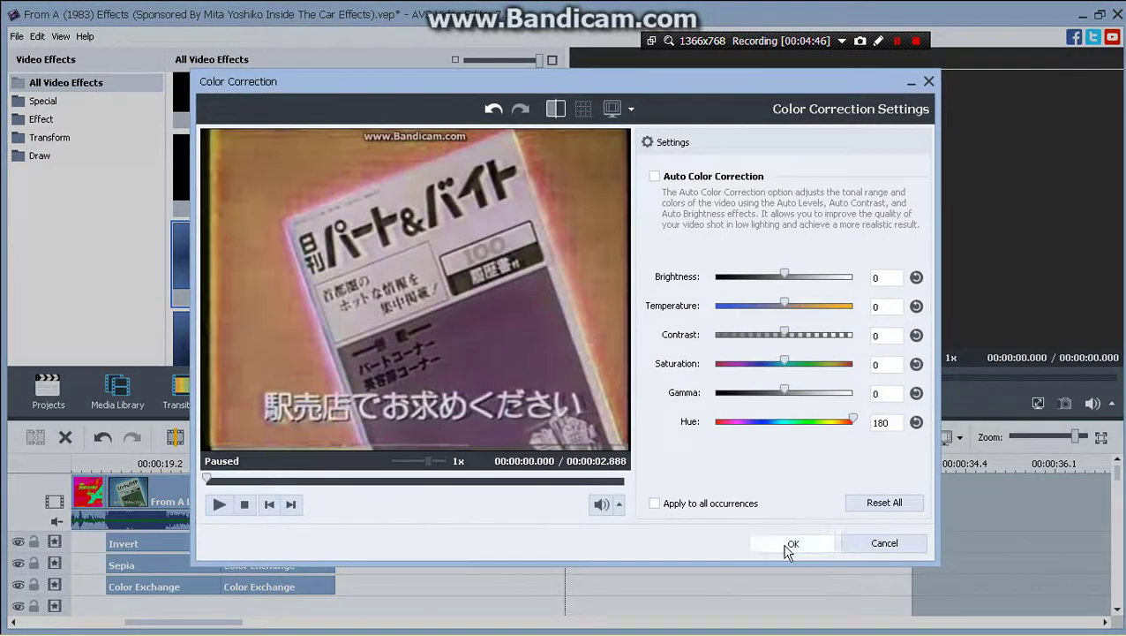
{"action": "left_click", "coordinate": [793, 542]}
{"action": "left_click", "coordinate": [17, 36]}
{"action": "left_click", "coordinate": [88, 118]}
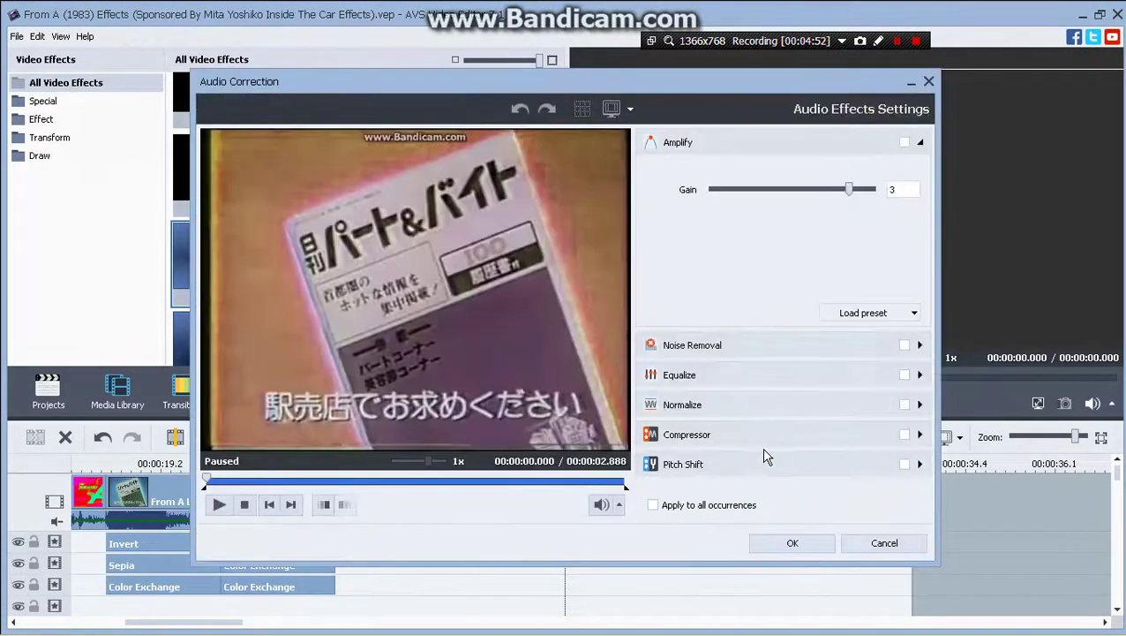
- Apply Pitch Shift at a rate of 135 to the last From A Logo (1986) clip's audio
{"action": "left_click", "coordinate": [770, 461]}
{"action": "left_click_drag", "start_coordinate": [766, 340], "coordinate": [834, 364]}
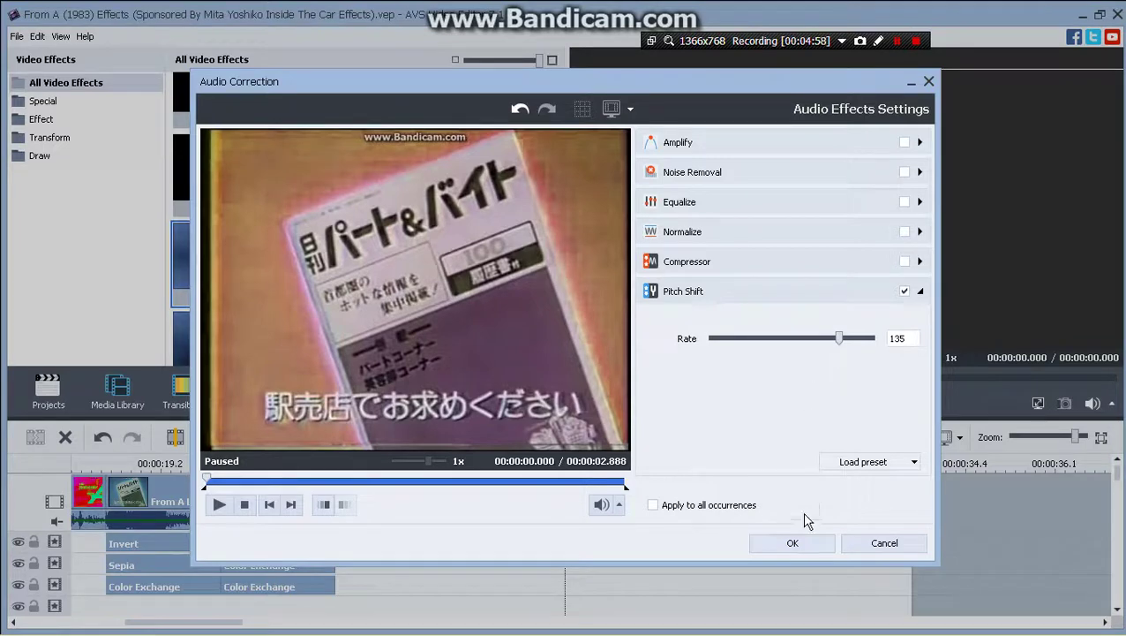
{"action": "left_click", "coordinate": [792, 542]}
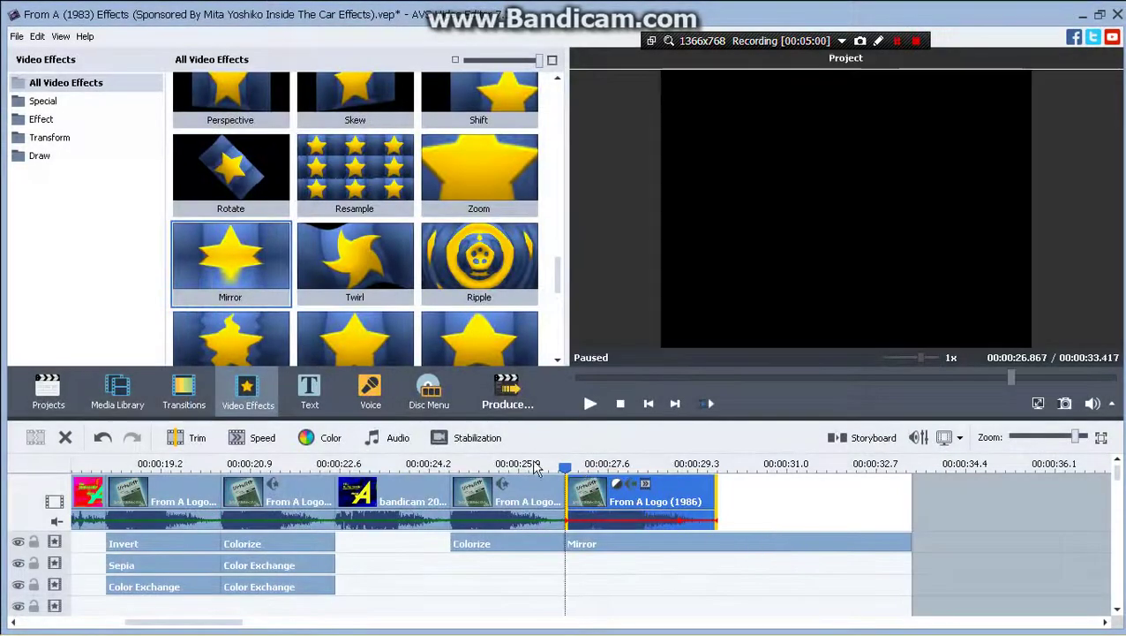
- Cut the Mirror effect off at the last clip's end, 00:00:29.755, and save the project
{"action": "left_click_drag", "start_coordinate": [566, 468], "coordinate": [724, 540]}
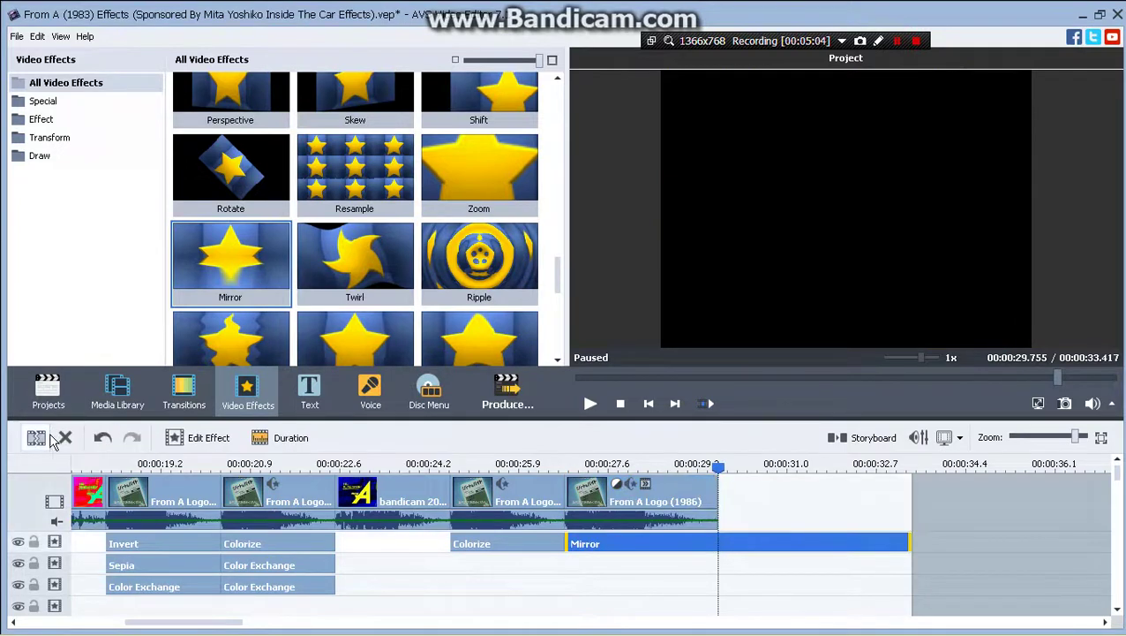
{"action": "key", "text": "ctrl+z"}
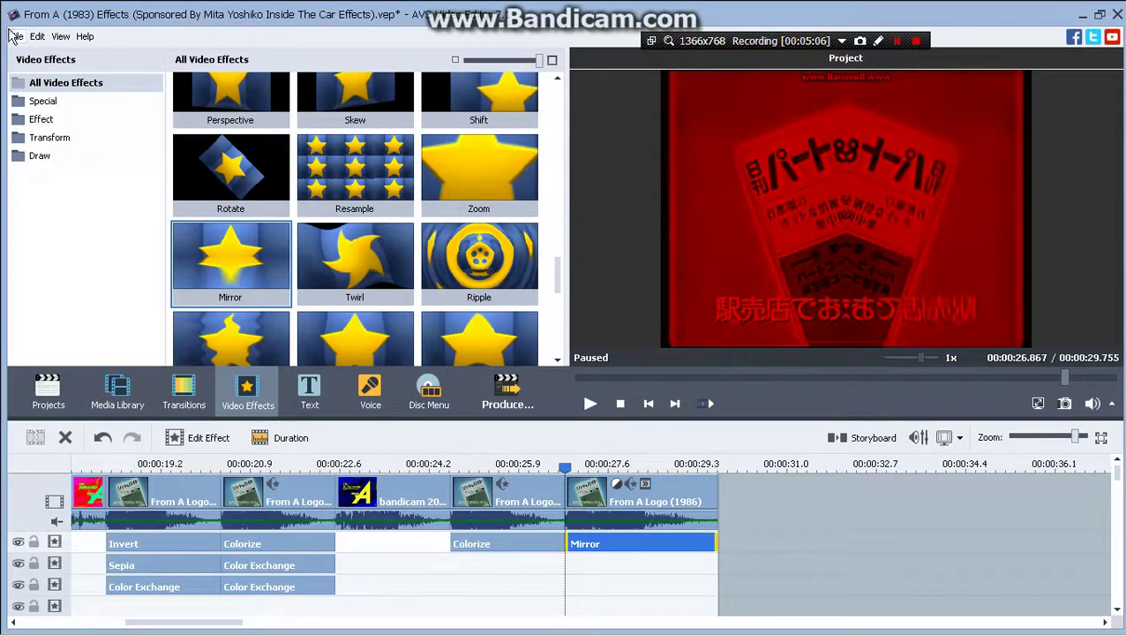
{"action": "left_click", "coordinate": [14, 36]}
{"action": "left_click", "coordinate": [53, 118]}
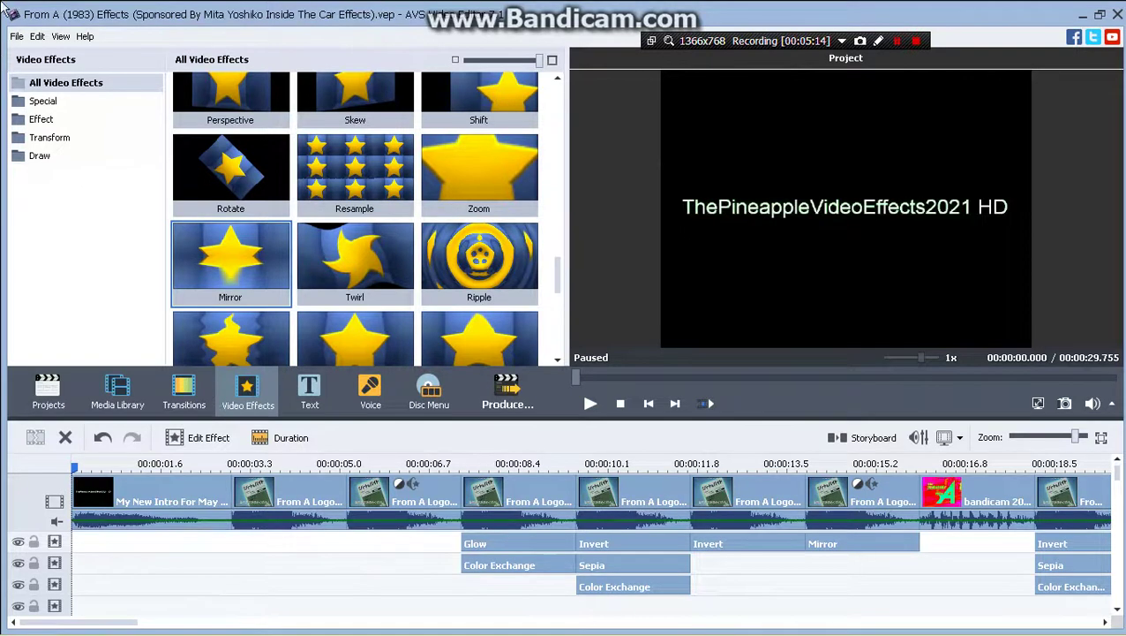
{"action": "left_click", "coordinate": [16, 36]}
{"action": "left_click", "coordinate": [82, 121]}
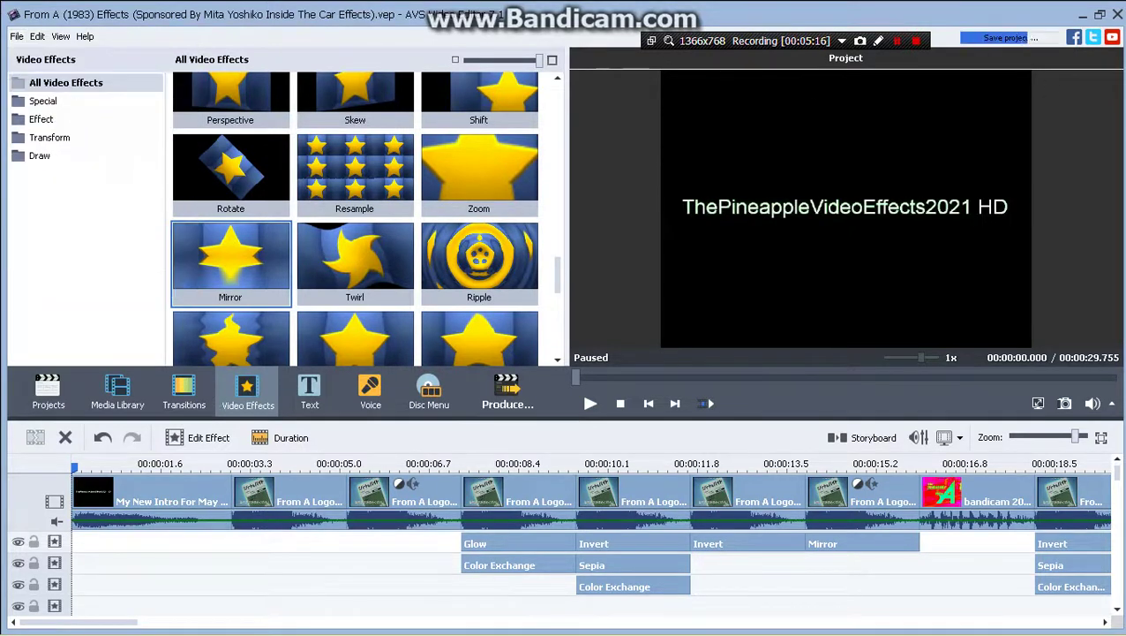